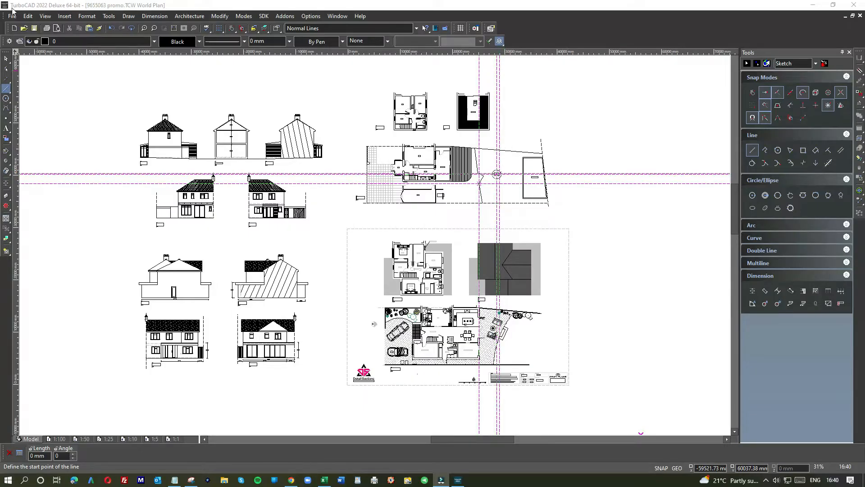
# Step: Examine the existing ground floor, first floor and attic space layouts, including the stairs and storage area
pyautogui.click(6, 57)
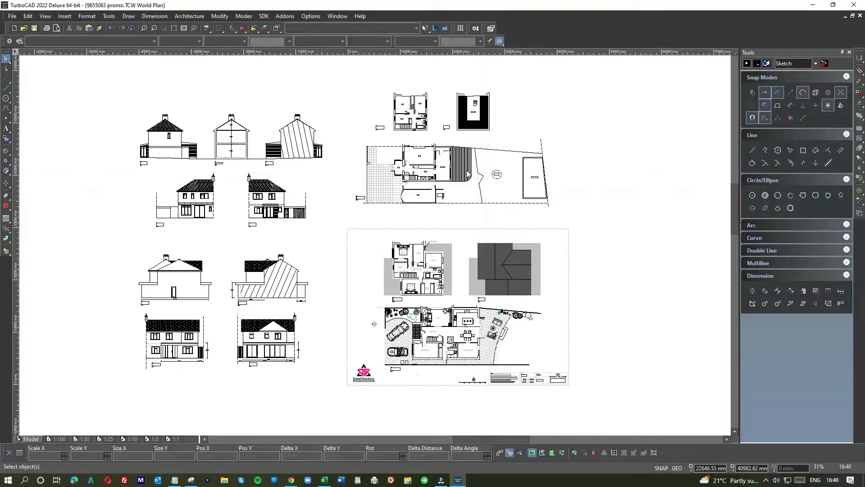
pyautogui.scroll(2, 468, 171)
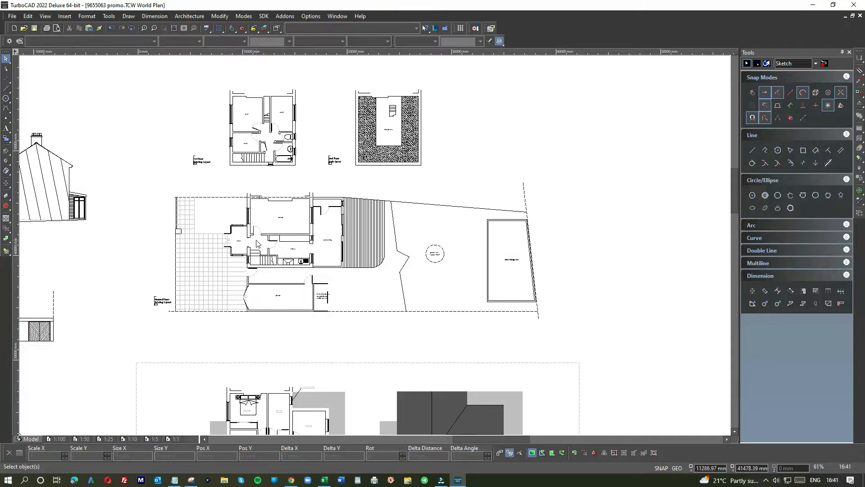
pyautogui.scroll(3, 259, 247)
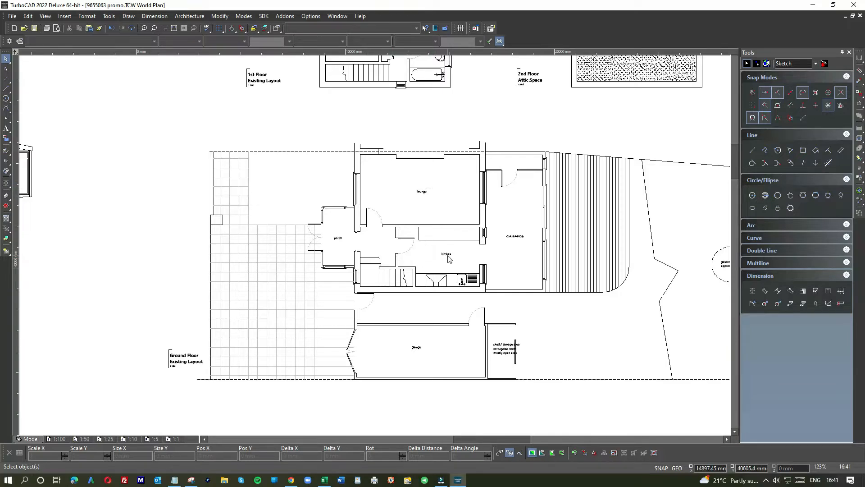
pyautogui.scroll(-3, 447, 258)
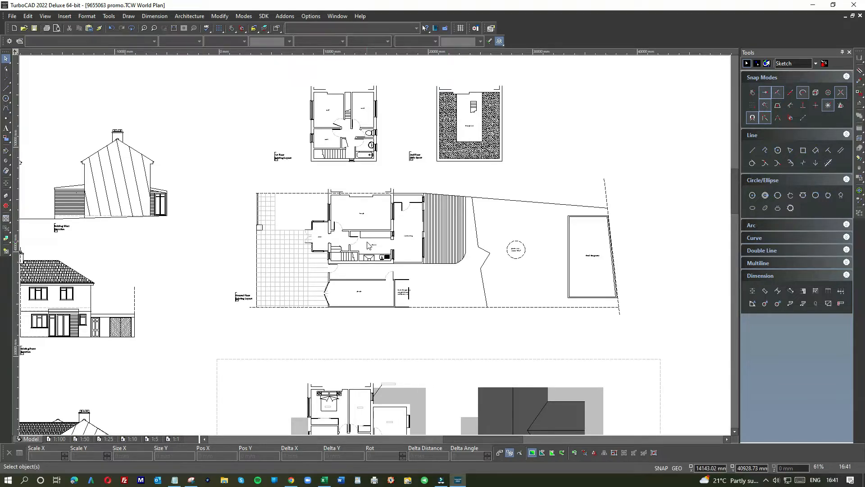
pyautogui.scroll(6, 340, 150)
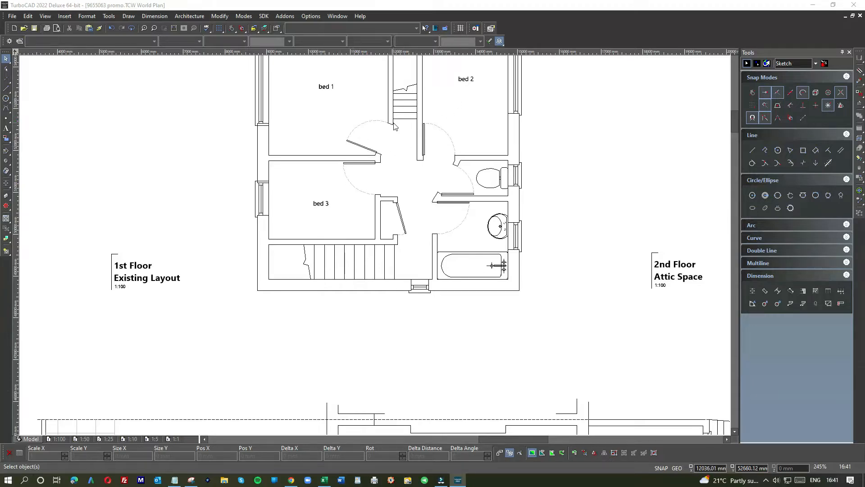
pyautogui.scroll(-3, 393, 121)
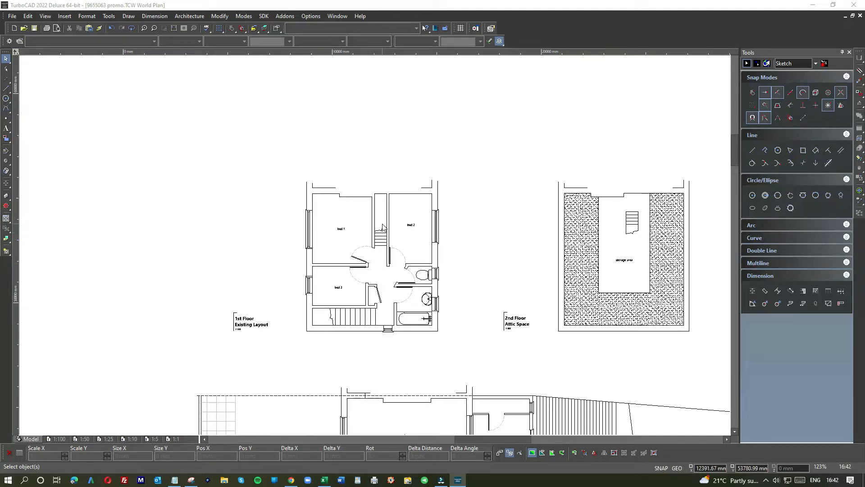
pyautogui.scroll(2, 629, 236)
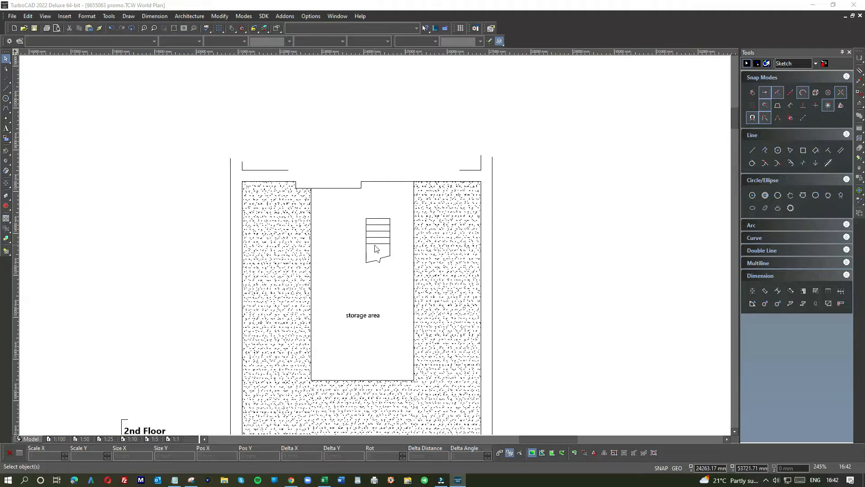
pyautogui.scroll(-2, 376, 251)
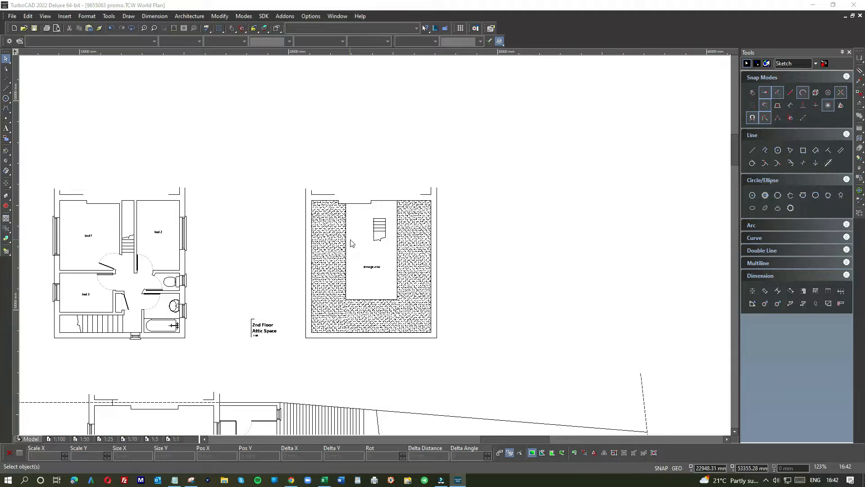
pyautogui.scroll(-3, 353, 234)
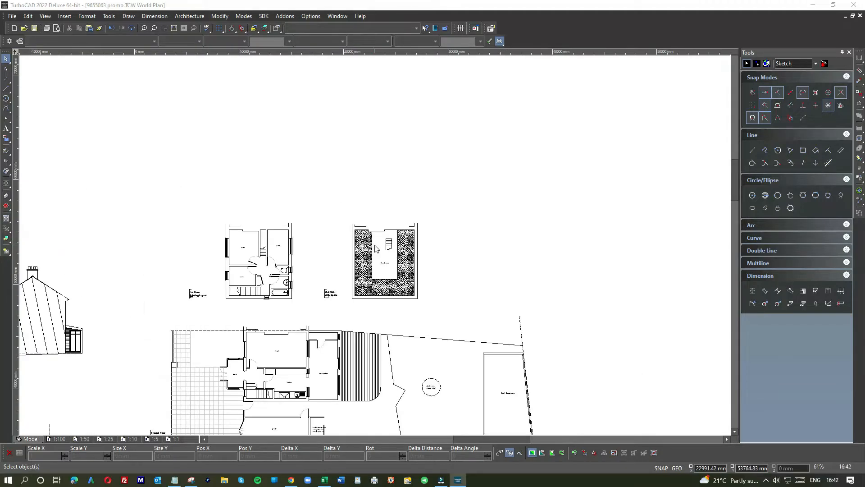
pyautogui.scroll(-3, 376, 249)
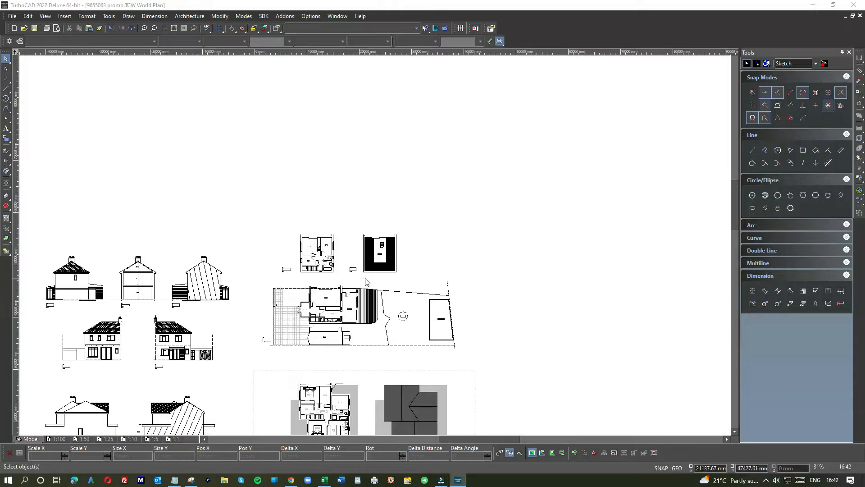
pyautogui.scroll(-3, 371, 257)
pyautogui.scroll(3, 371, 257)
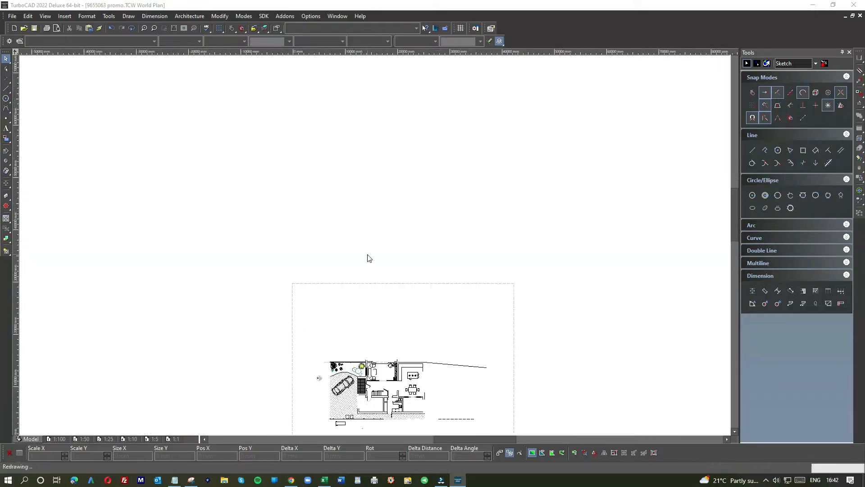
pyautogui.scroll(3, 374, 248)
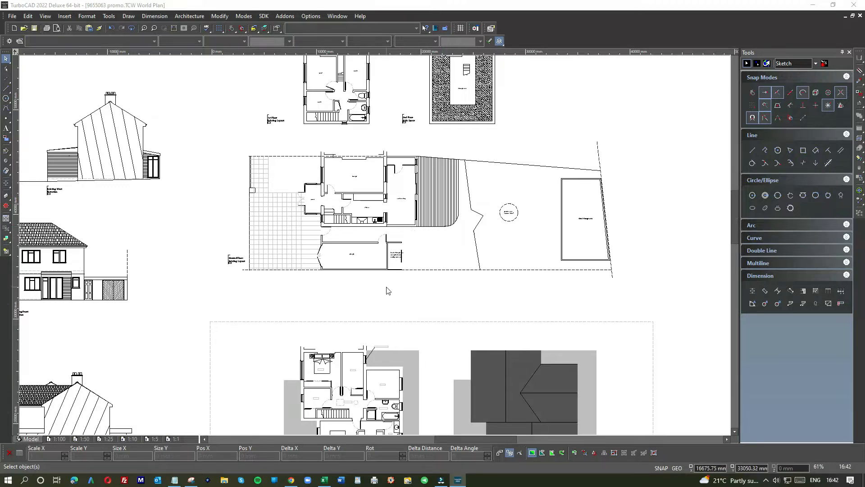
# Step: Examine the proposed ground floor layout around the front entrance, entrance hallway and lounge sliding doors
pyautogui.scroll(-1, 386, 287)
pyautogui.scroll(1, 373, 367)
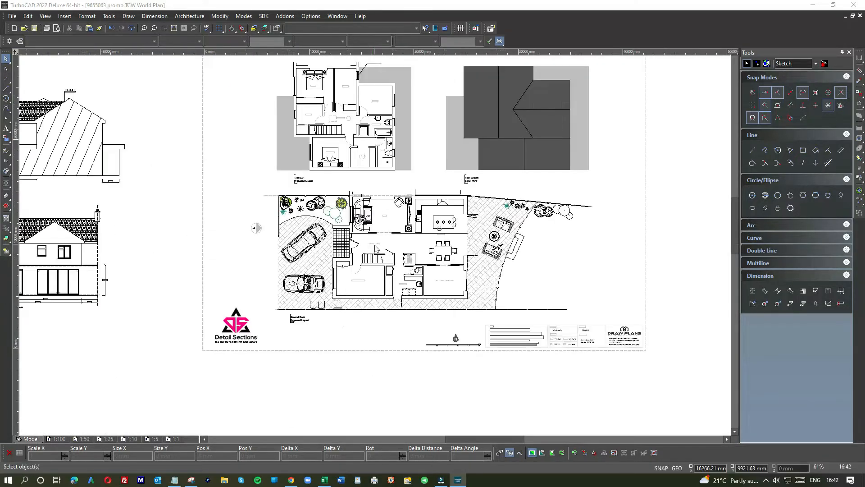
pyautogui.scroll(1, 377, 248)
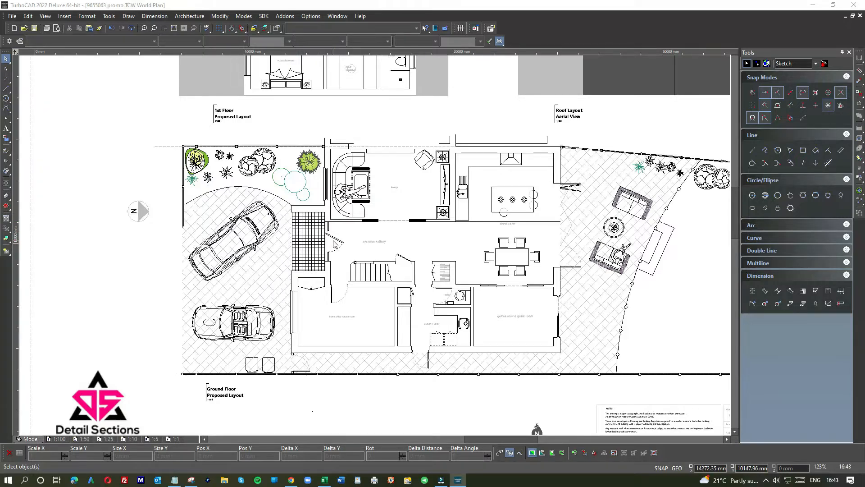
pyautogui.scroll(3, 334, 244)
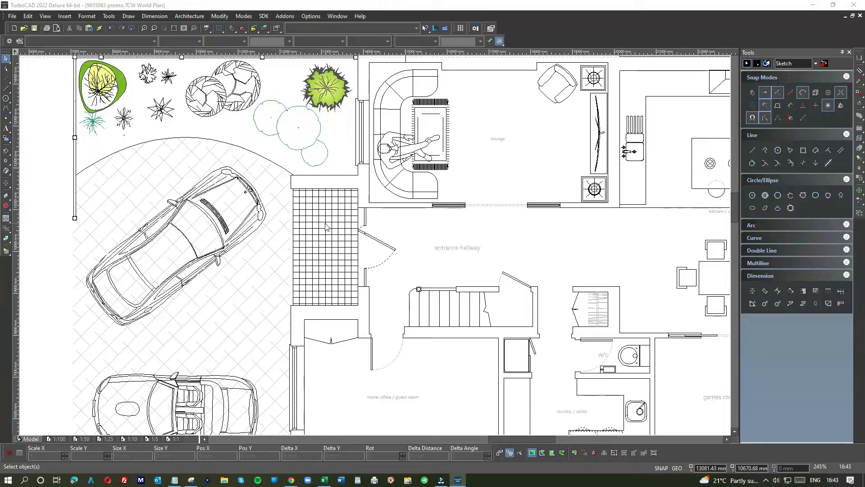
pyautogui.scroll(-3, 327, 228)
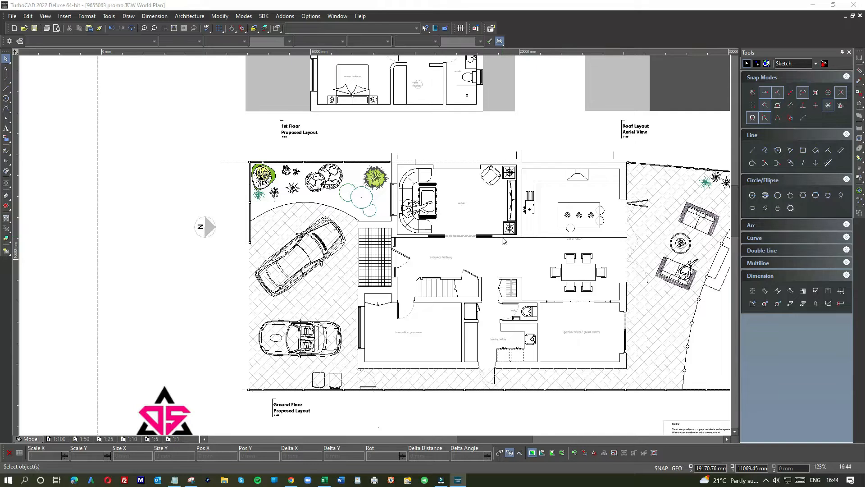
pyautogui.scroll(3, 503, 241)
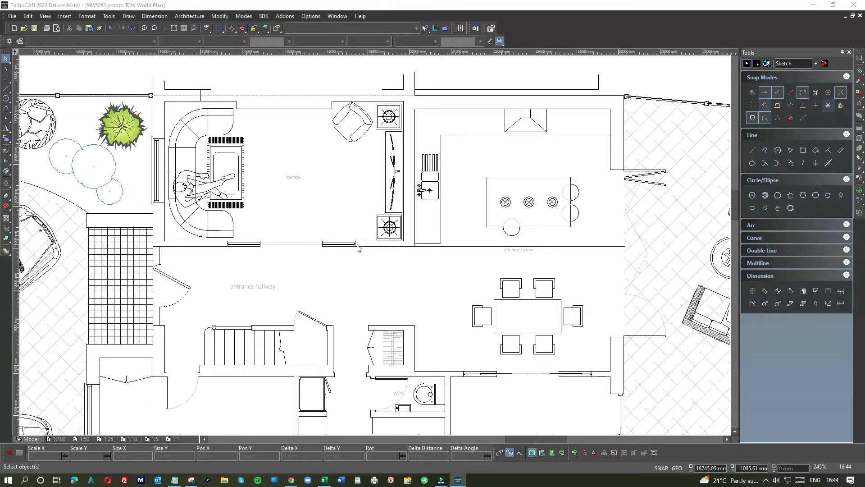
pyautogui.scroll(3, 359, 246)
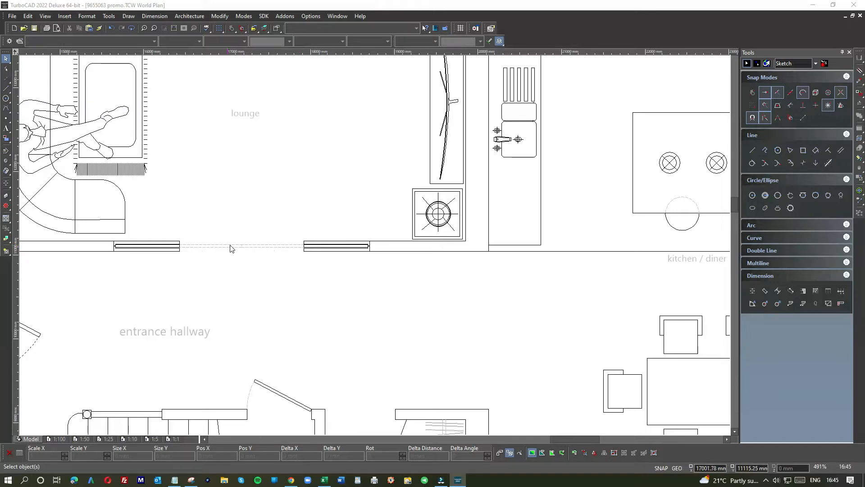
pyautogui.scroll(-3, 235, 246)
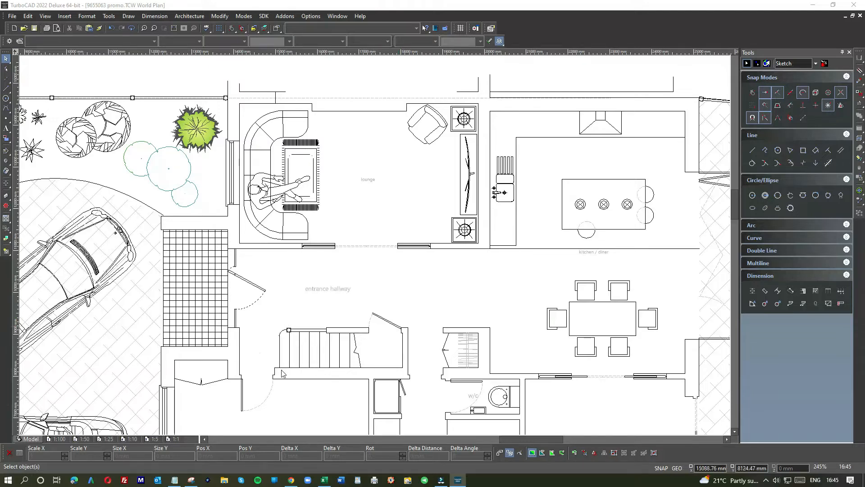
# Step: Examine the proposed home office / guest room, w/c and laundry / utility areas on the ground floor
pyautogui.scroll(-2, 258, 371)
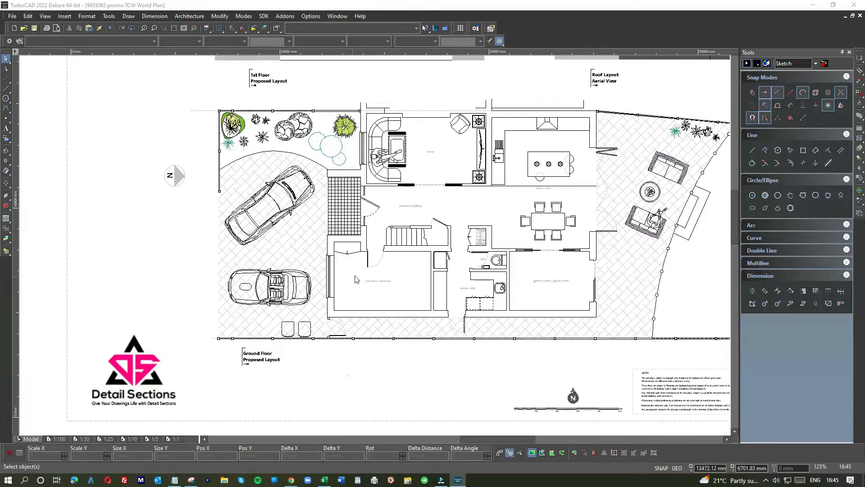
pyautogui.scroll(2, 354, 278)
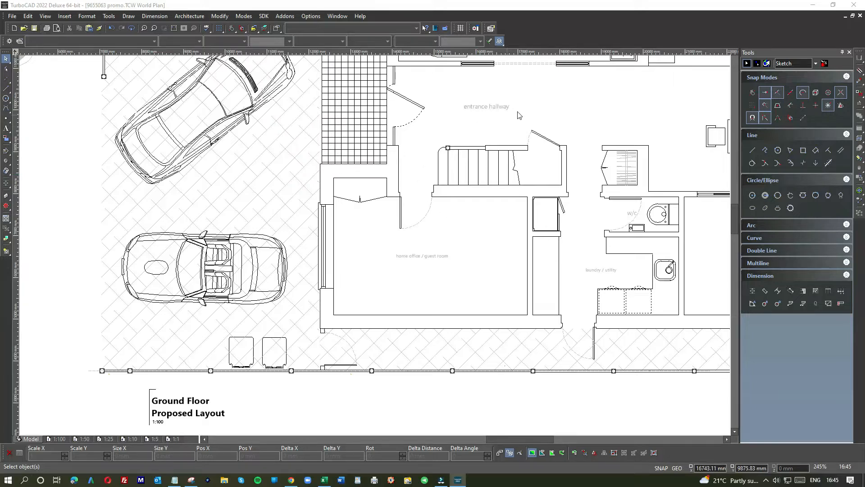
pyautogui.scroll(-1, 516, 112)
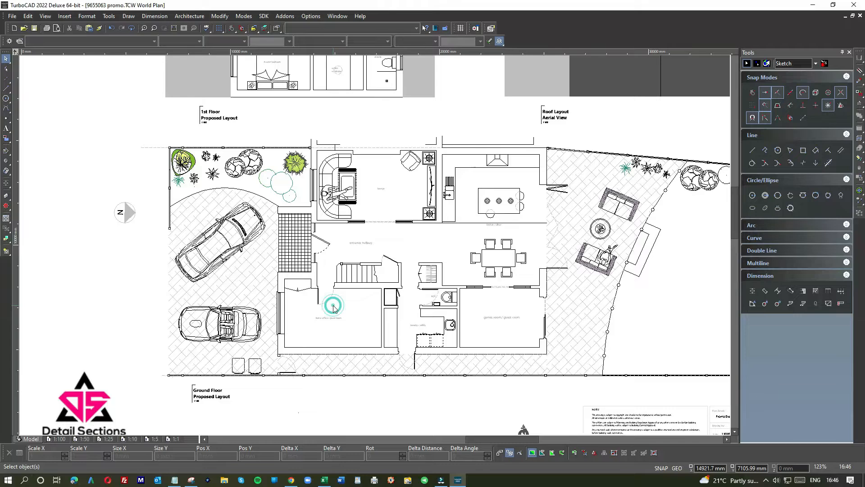
pyautogui.scroll(-1, 417, 184)
pyautogui.scroll(2, 382, 242)
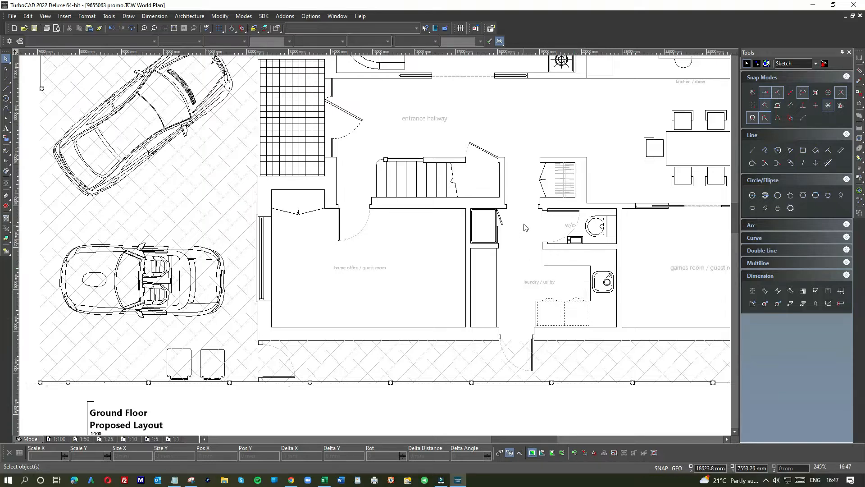
pyautogui.moveTo(593, 114); pyautogui.dragTo(556, 129)
pyautogui.scroll(-2, 605, 133)
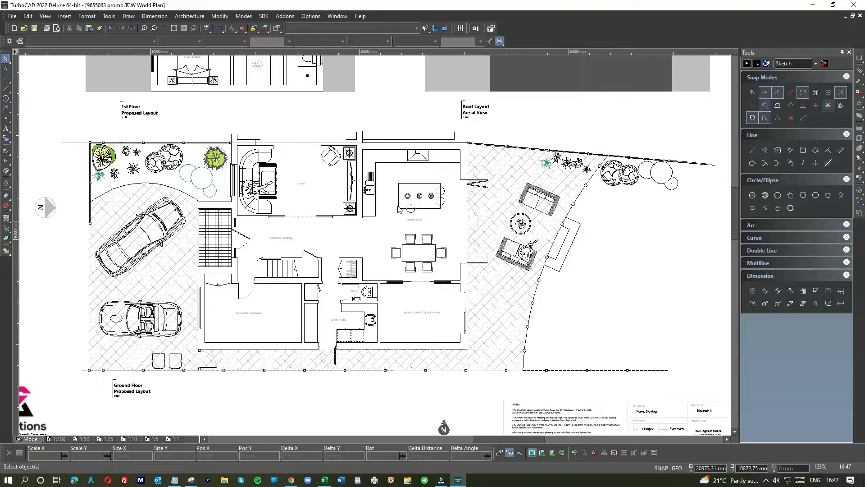
# Step: Delete the stray horizontal line running across the proposed kitchen / diner
pyautogui.scroll(2, 388, 223)
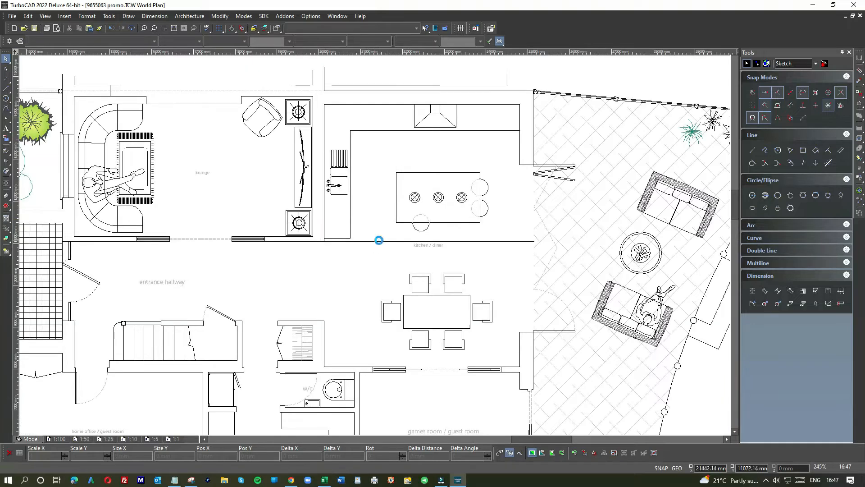
pyautogui.click(378, 241)
pyautogui.press('Escape')
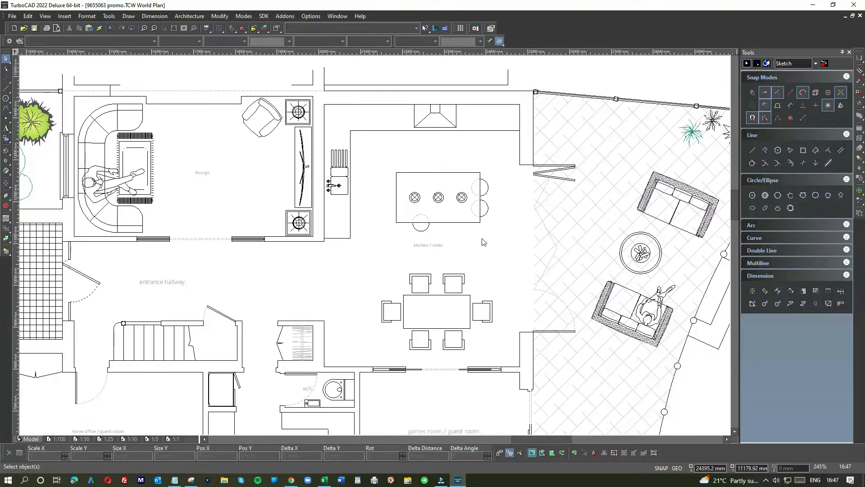
# Step: Check the size of the kitchen island's short edge and examine the dining area and games room / guest room
pyautogui.click(397, 188)
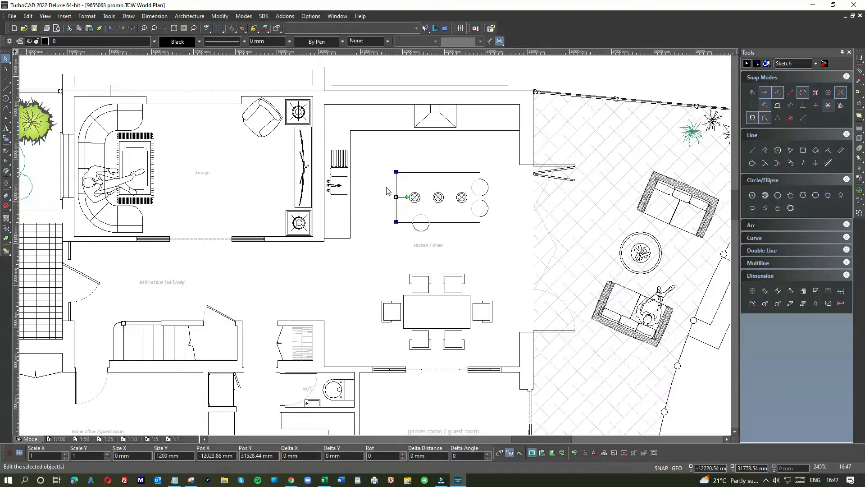
pyautogui.click(387, 187)
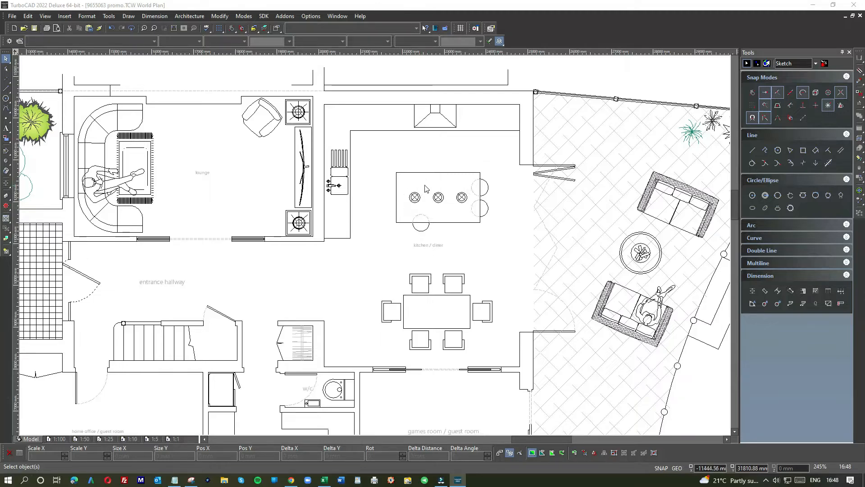
pyautogui.scroll(-1, 424, 185)
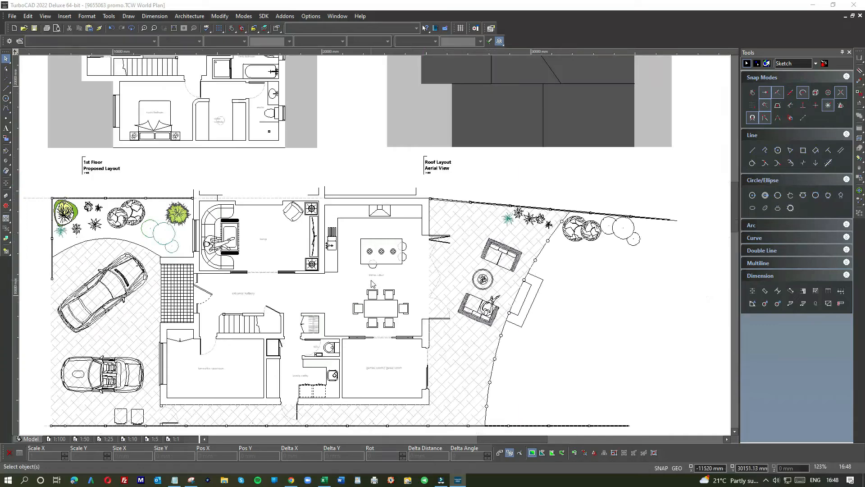
pyautogui.scroll(2, 371, 280)
pyautogui.scroll(-1, 374, 248)
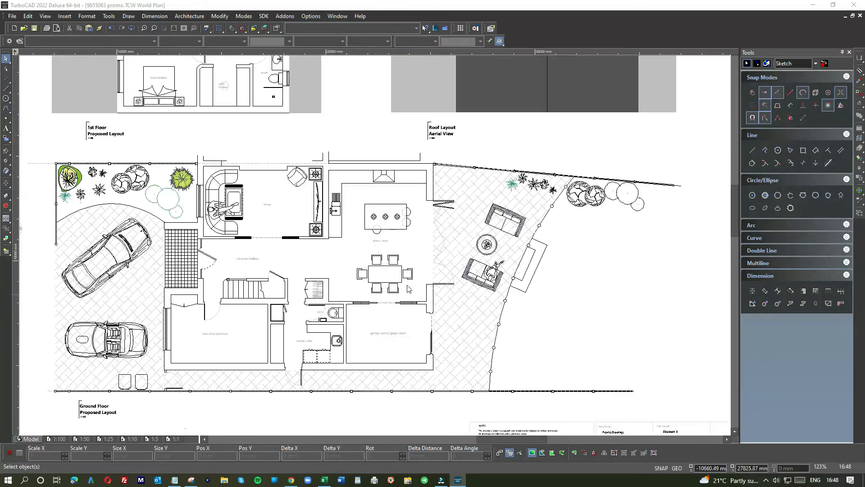
pyautogui.scroll(-1, 376, 281)
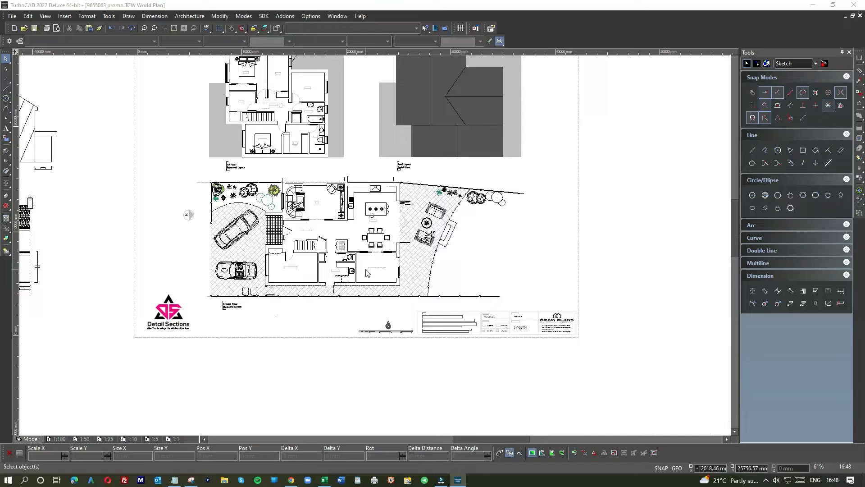
pyautogui.scroll(2, 371, 258)
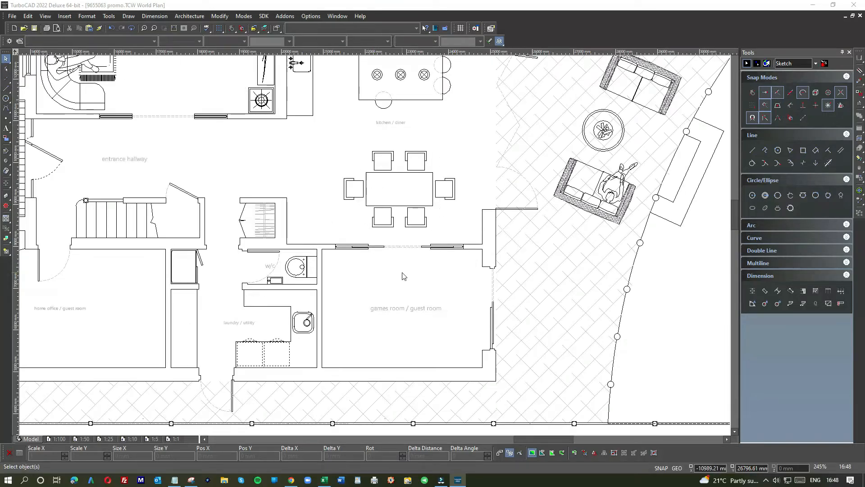
pyautogui.scroll(-1, 403, 276)
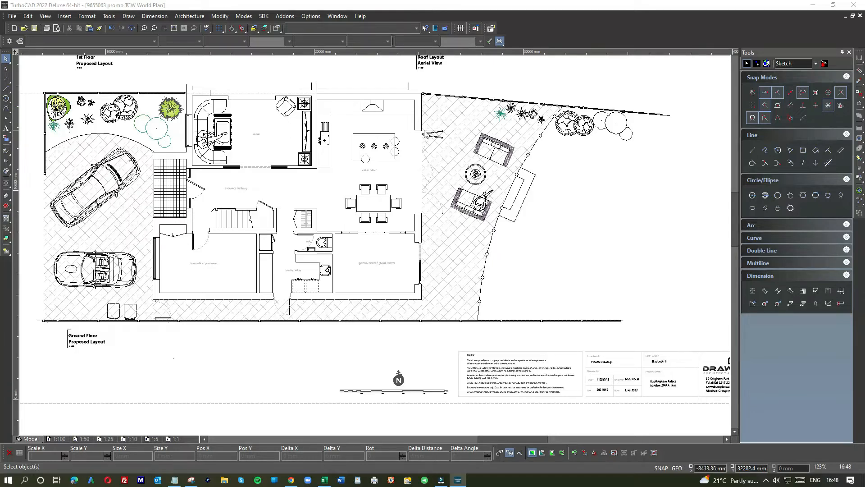
# Step: Check the width of the kitchen / diner's folding door opening onto the patio with a temporary vertical dimension, and delete that dimension
pyautogui.click(752, 291)
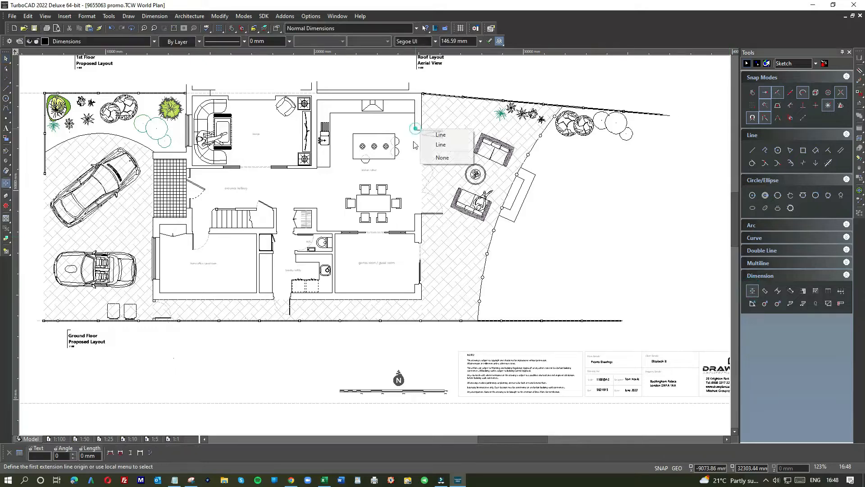
pyautogui.click(440, 134)
pyautogui.click(418, 214)
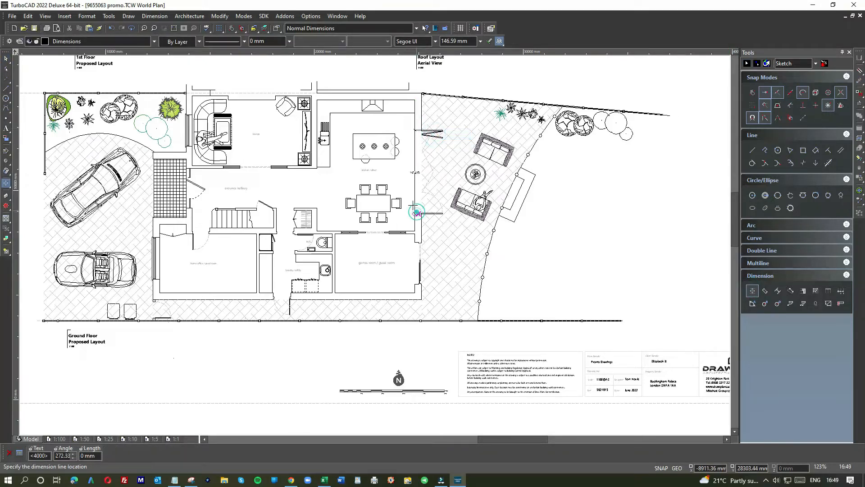
pyautogui.scroll(2, 419, 174)
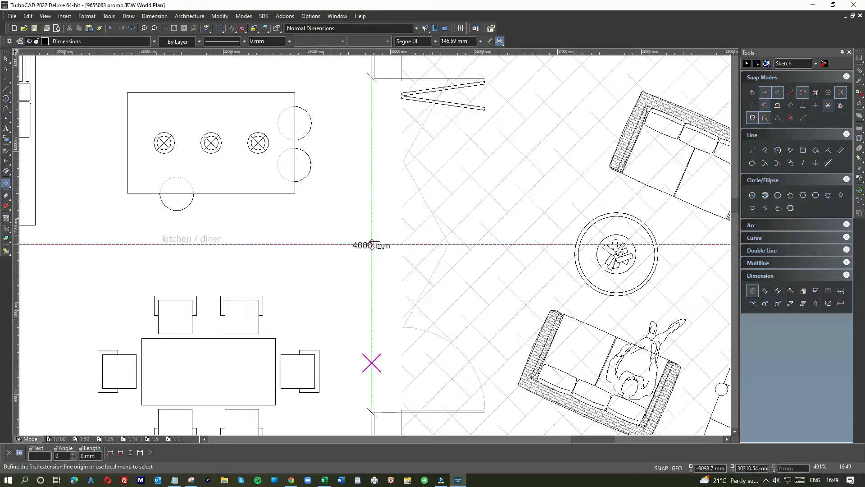
pyautogui.click(8, 60)
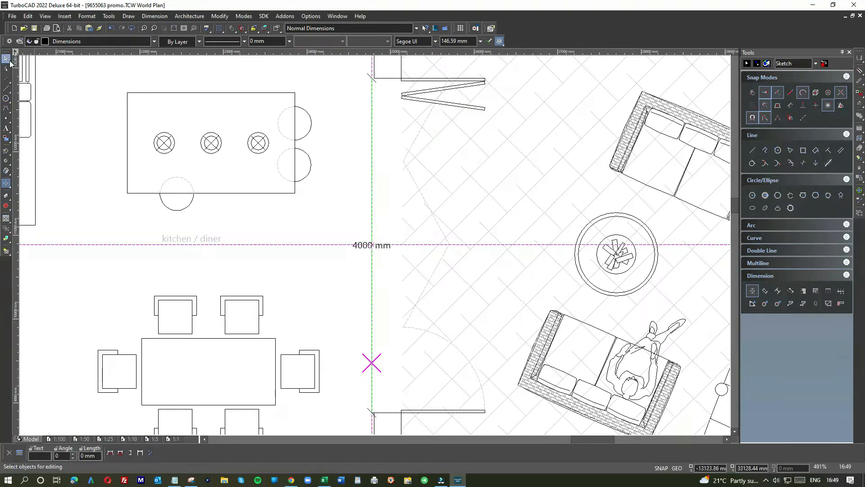
pyautogui.click(372, 164)
pyautogui.press('Delete')
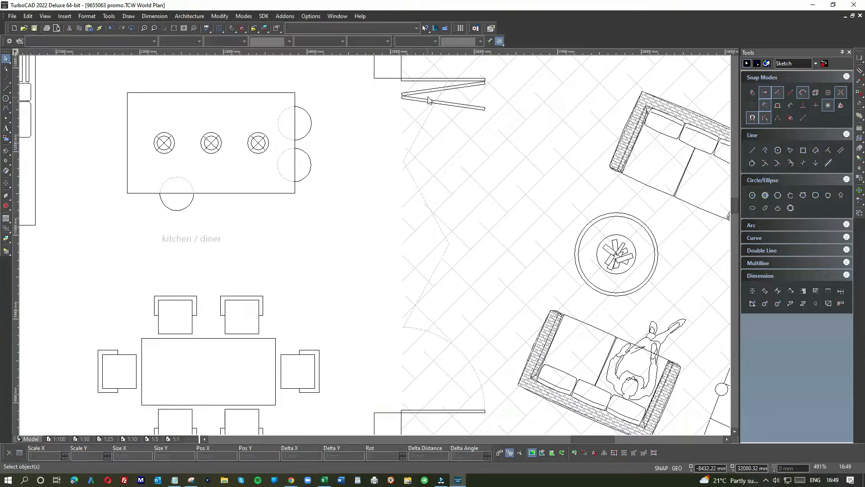
# Step: Examine the proposed games room / guest room, its sliding doors from the dining area and its opening onto the patio
pyautogui.scroll(-6, 428, 100)
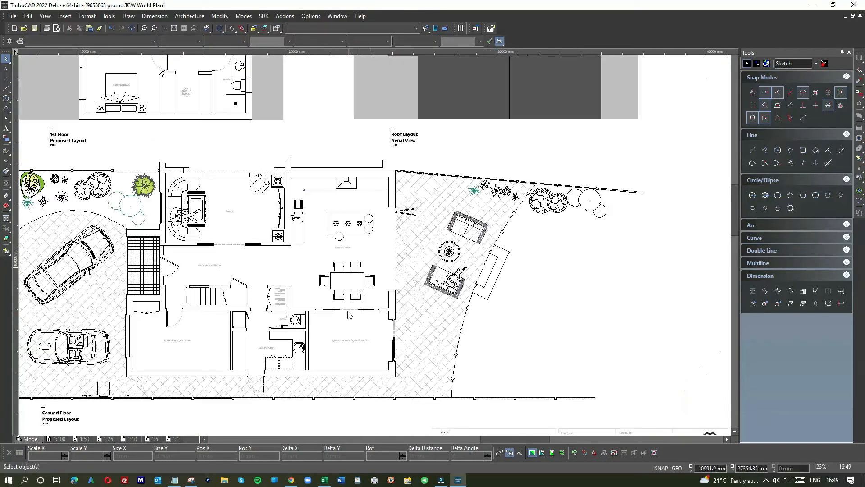
pyautogui.scroll(3, 347, 314)
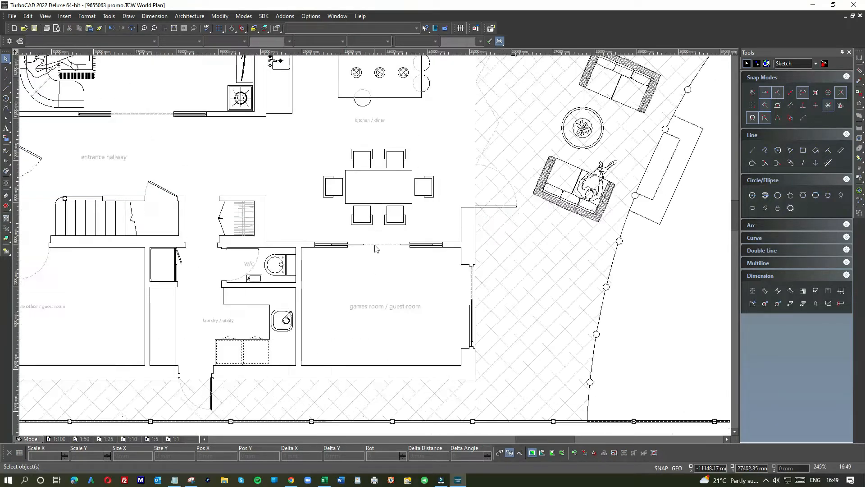
pyautogui.scroll(3, 375, 248)
pyautogui.scroll(-3, 375, 249)
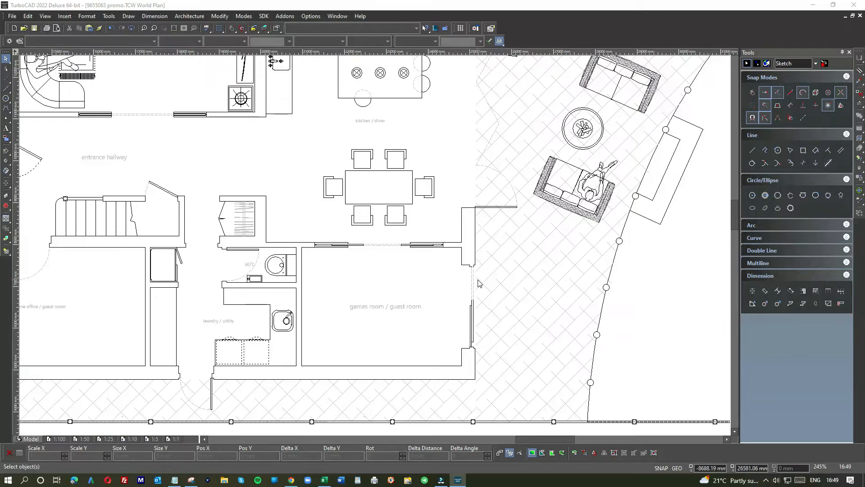
pyautogui.scroll(-2, 479, 275)
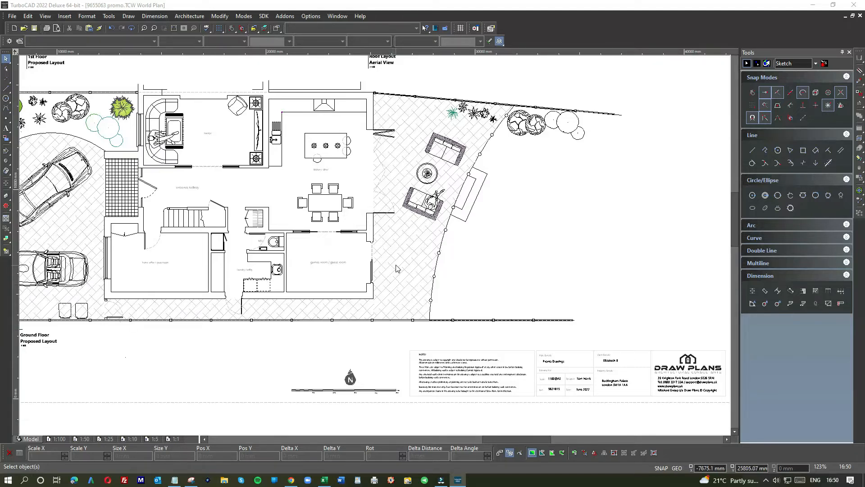
pyautogui.scroll(-3, 396, 257)
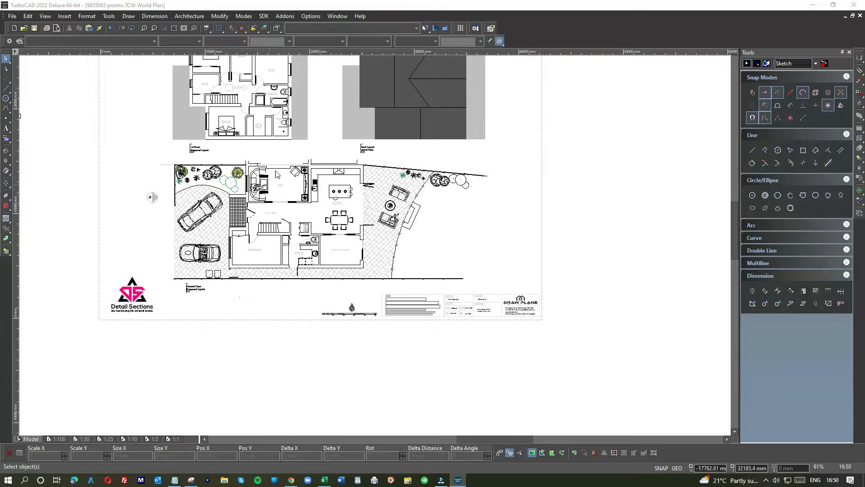
# Step: Compare the existing first floor layout with the proposed first floor layout
pyautogui.scroll(-2, 276, 175)
pyautogui.scroll(-1, 350, 133)
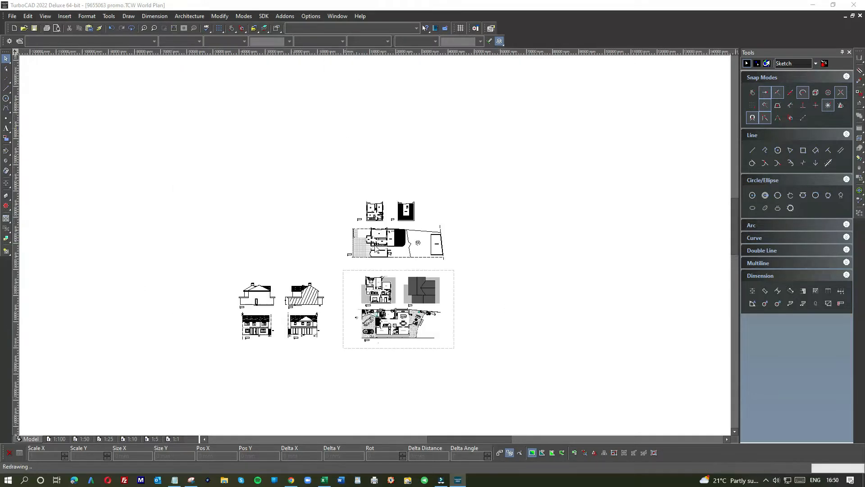
pyautogui.scroll(1, 375, 247)
pyautogui.scroll(2, 376, 247)
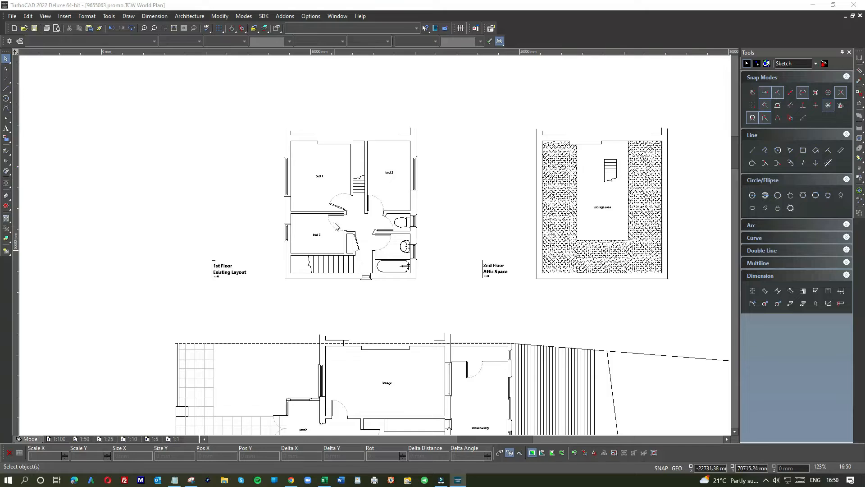
pyautogui.scroll(-5, 337, 225)
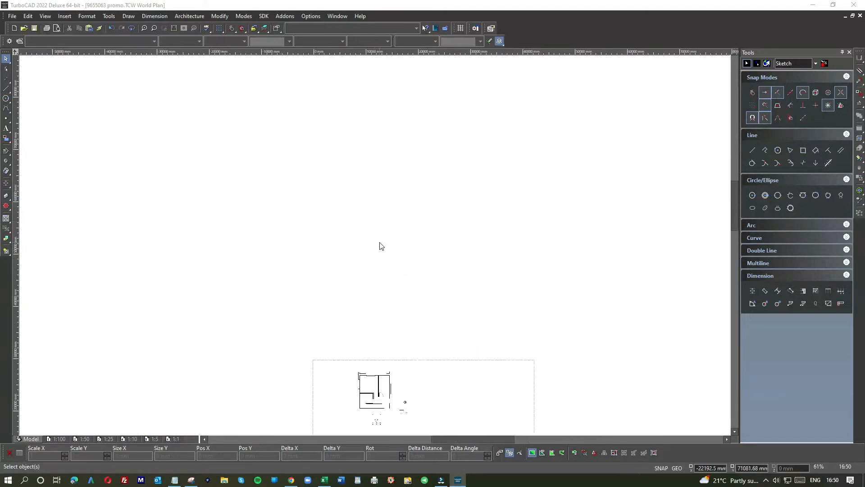
pyautogui.scroll(5, 388, 294)
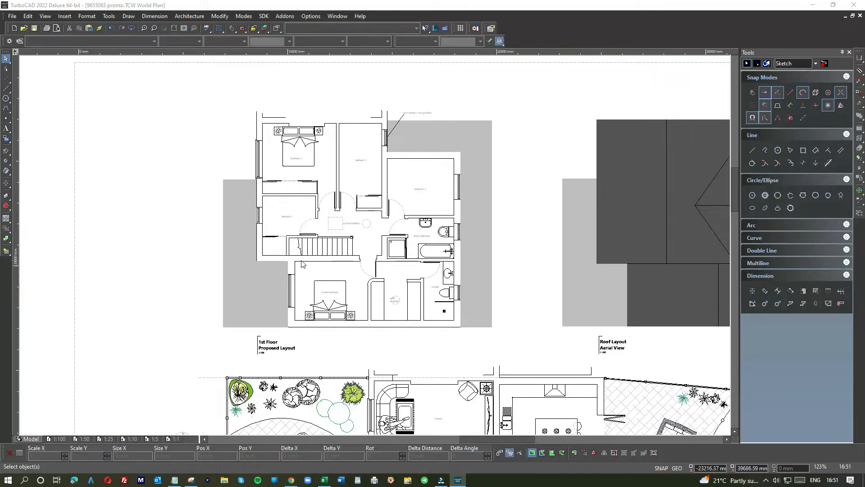
# Step: Examine the front wall line of the proposed first floor around bedroom 5 and the master bedroom against the ground floor layout
pyautogui.scroll(-3, 377, 250)
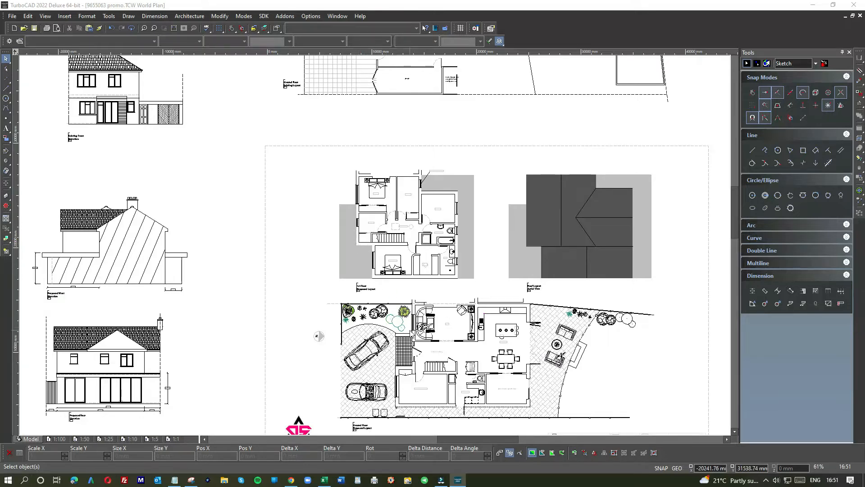
pyautogui.scroll(3, 410, 334)
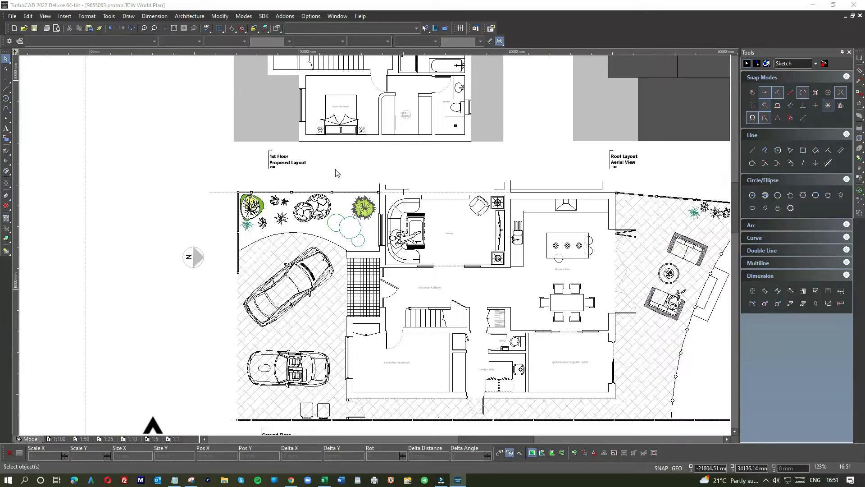
pyautogui.scroll(-3, 332, 162)
pyautogui.scroll(6, 364, 205)
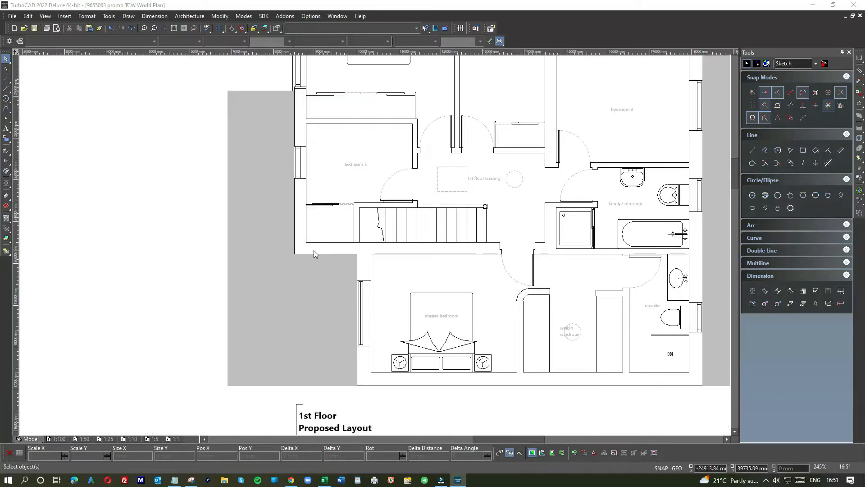
pyautogui.scroll(-3, 365, 330)
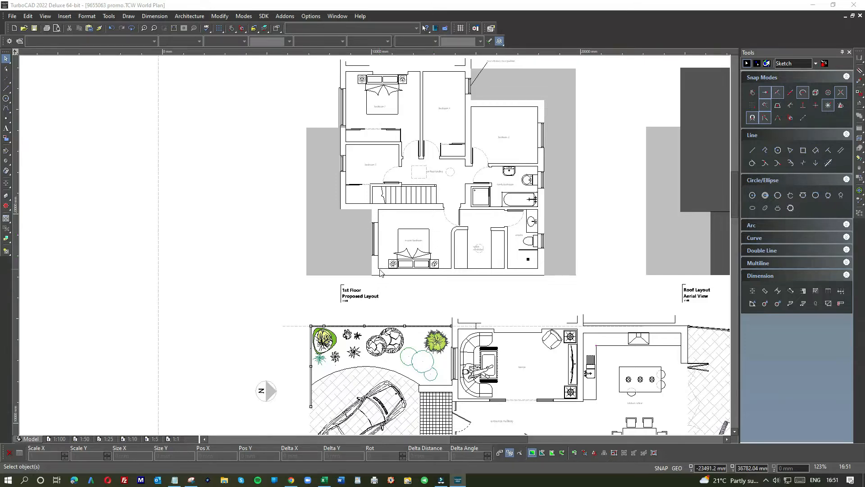
pyautogui.scroll(-2, 399, 275)
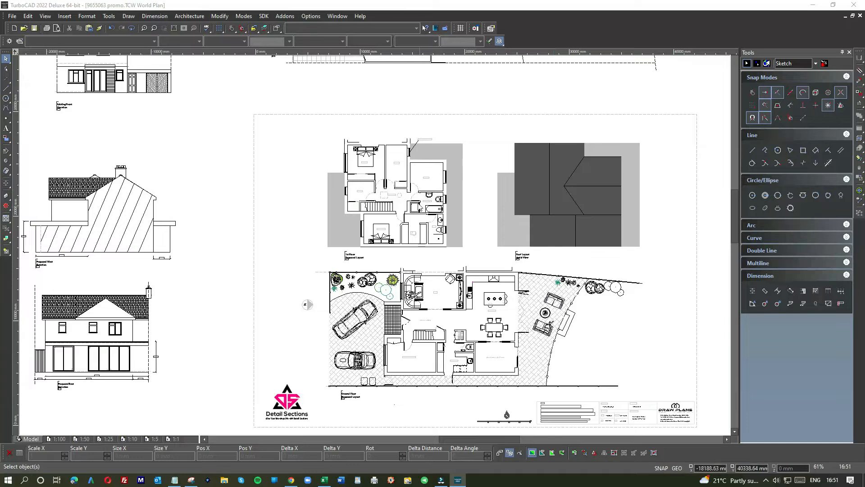
# Step: Examine the proposed master bedroom, walk-in wardrobe, ensuite, family bathroom and bedroom 3 around the first floor landing
pyautogui.scroll(2, 392, 208)
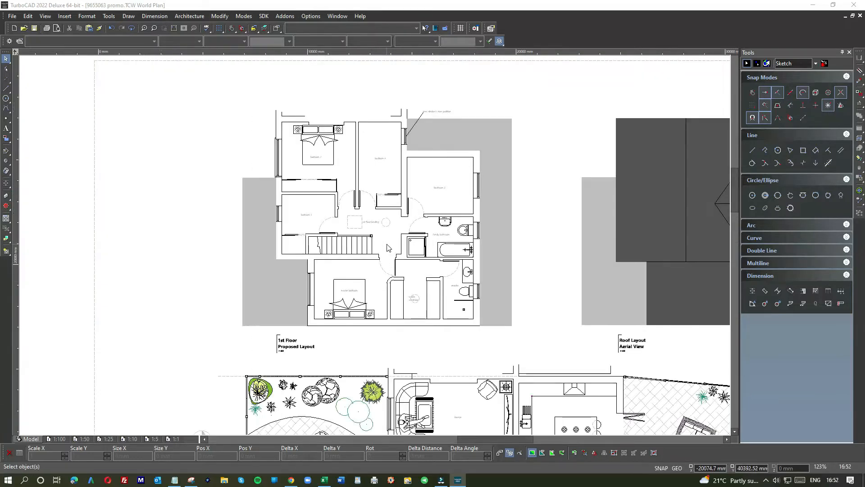
pyautogui.scroll(2, 359, 291)
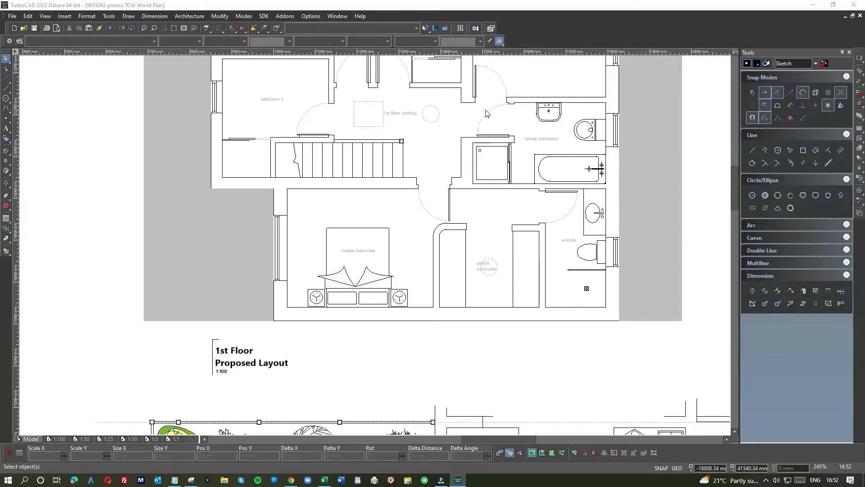
pyautogui.scroll(-3, 484, 114)
pyautogui.scroll(3, 371, 257)
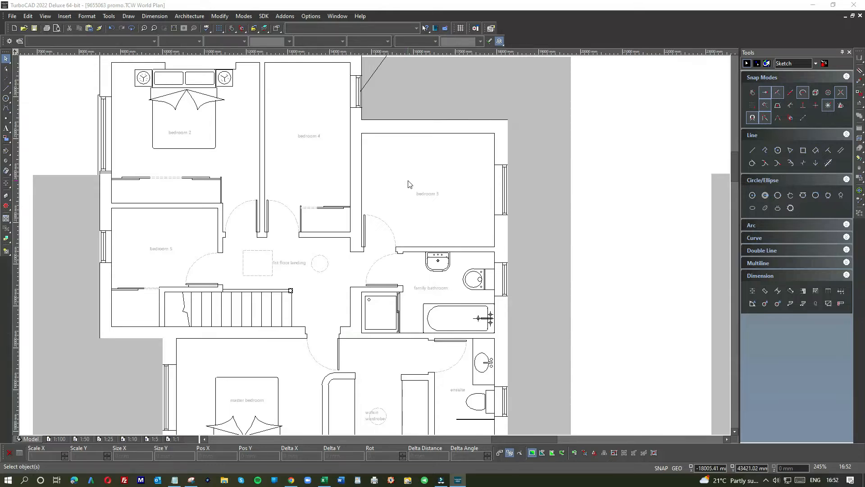
pyautogui.scroll(-2, 472, 177)
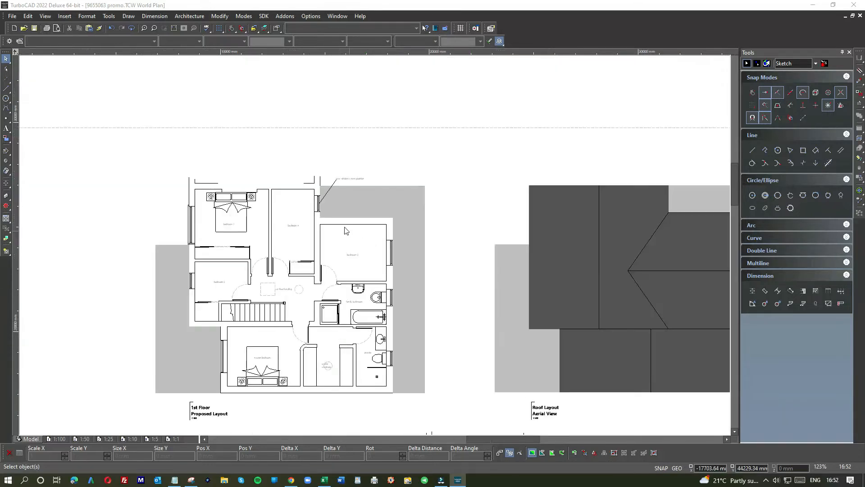
# Step: Examine proposed bedroom 4 and its window marked "new window / new position" beside the bedroom 3 extension
pyautogui.scroll(2, 330, 219)
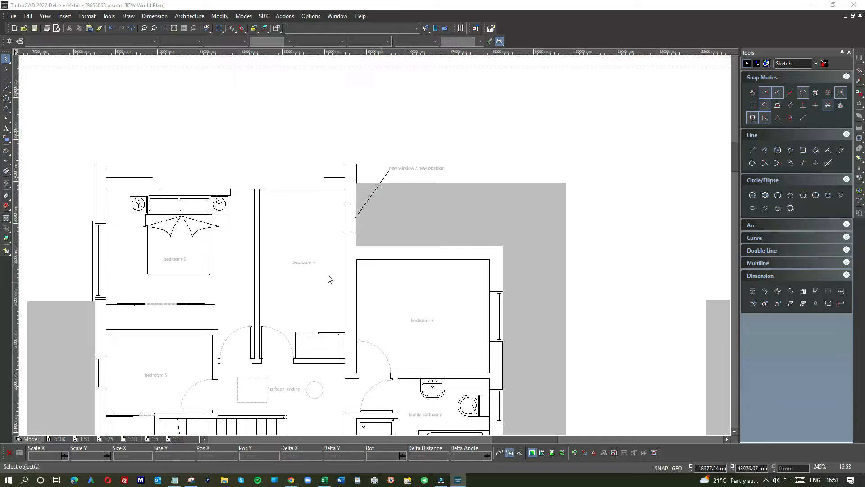
pyautogui.scroll(-3, 445, 257)
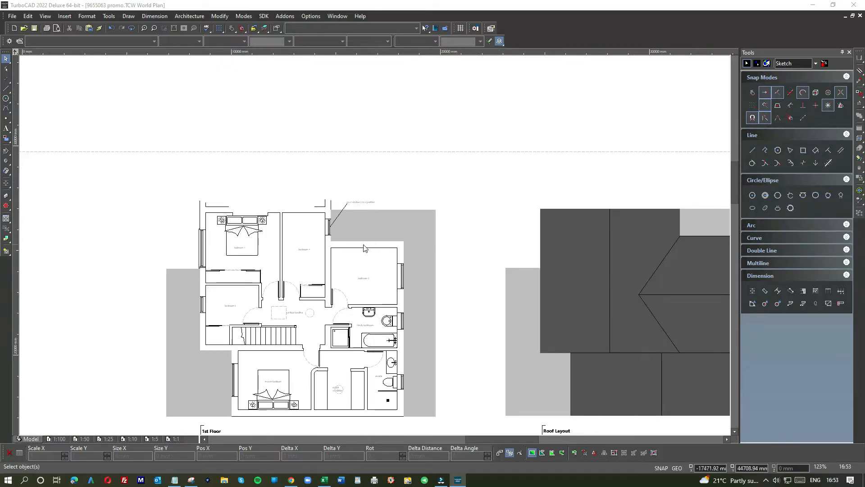
pyautogui.scroll(6, 329, 232)
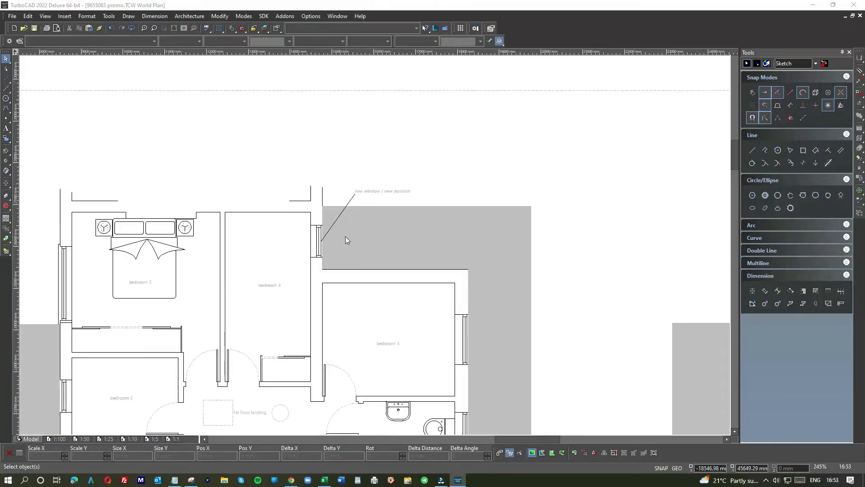
pyautogui.scroll(-5, 374, 244)
pyautogui.scroll(-3, 377, 245)
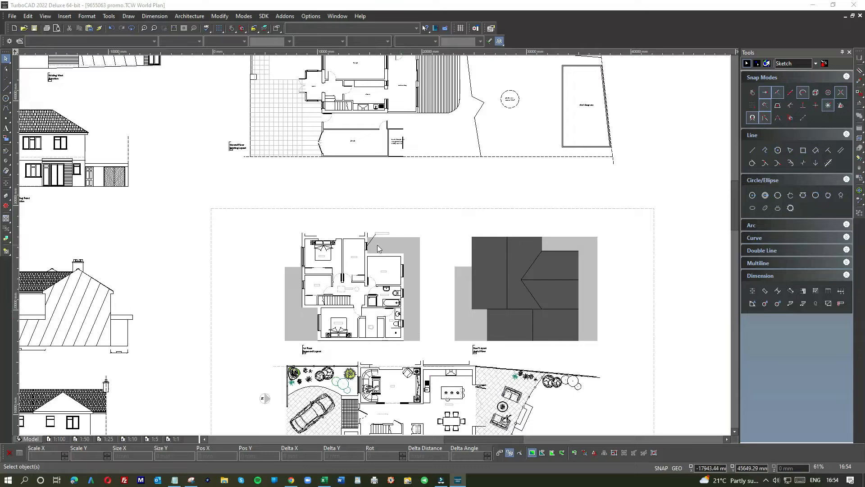
# Step: Examine the dashed square and circle marked on the proposed first floor landing above the stairs
pyautogui.scroll(5, 356, 272)
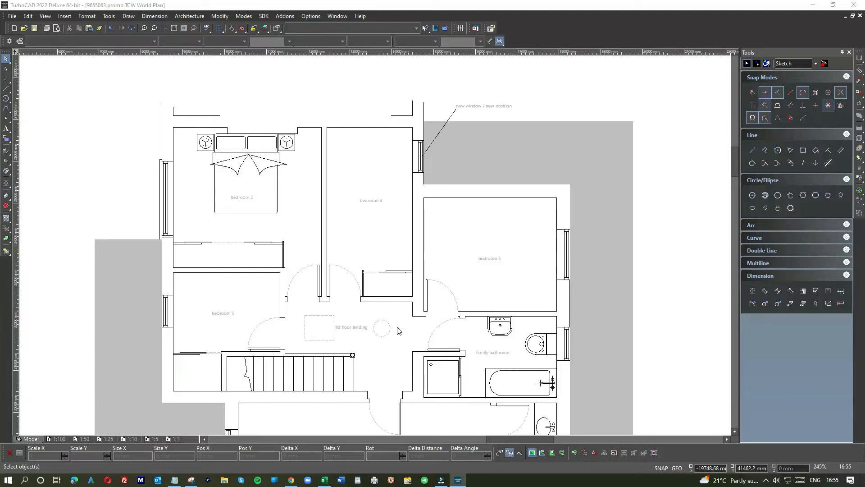
pyautogui.scroll(-3, 397, 331)
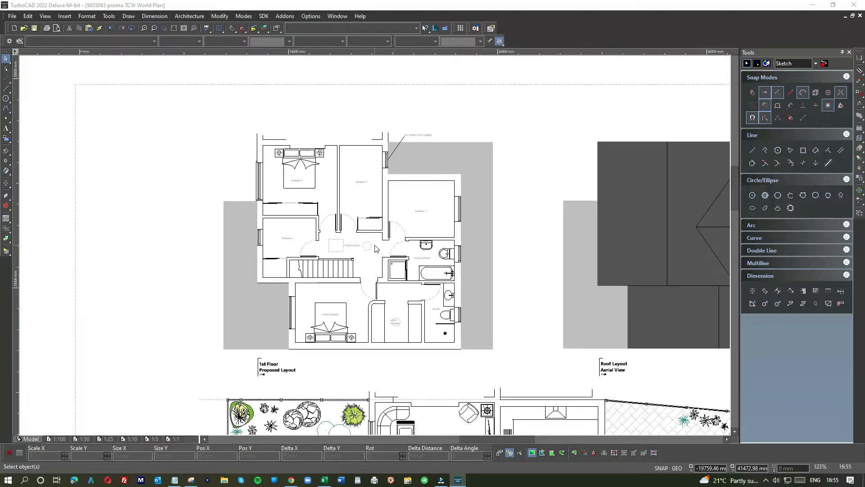
pyautogui.scroll(3, 375, 248)
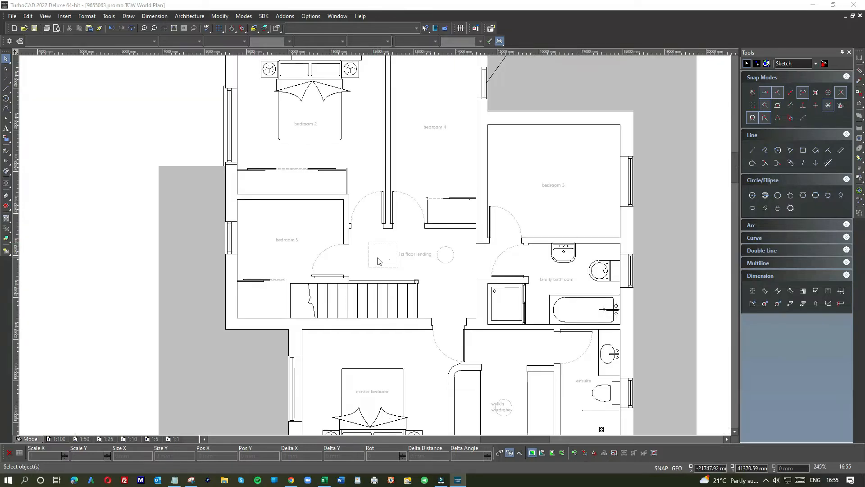
pyautogui.scroll(-3, 381, 261)
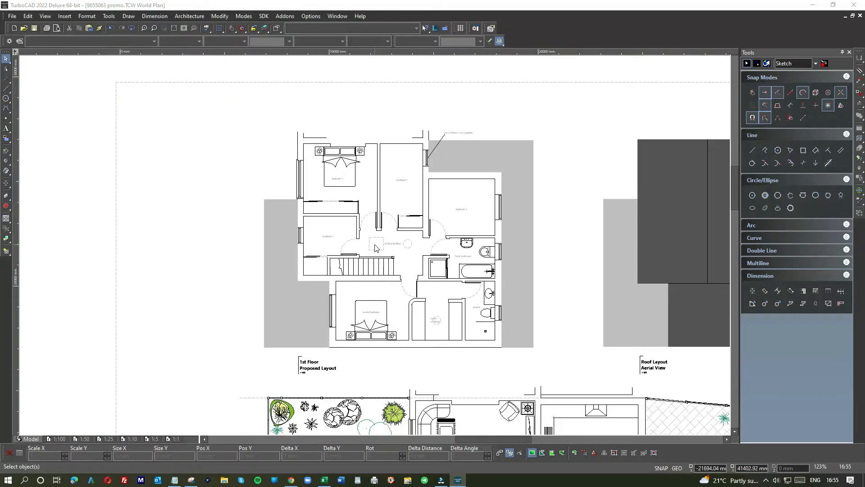
pyautogui.scroll(-3, 375, 247)
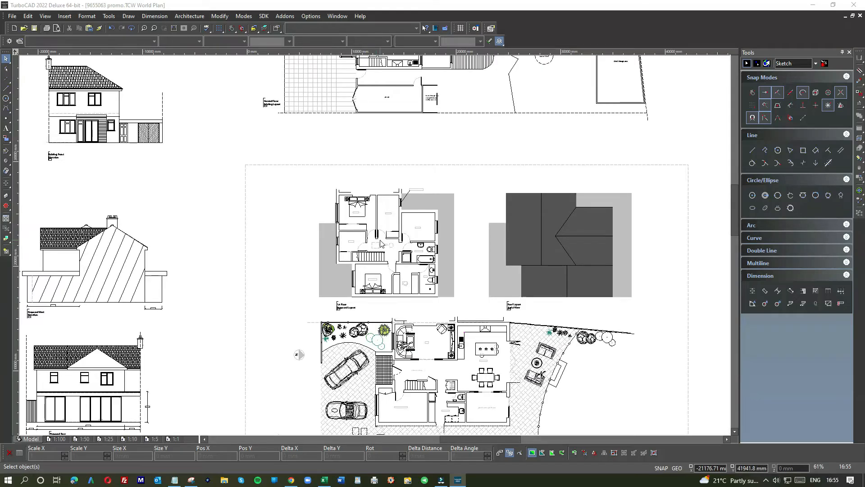
# Step: Examine the storage area and stairs in the existing second floor attic space, and return to the overview of all drawings
pyautogui.scroll(-3, 381, 243)
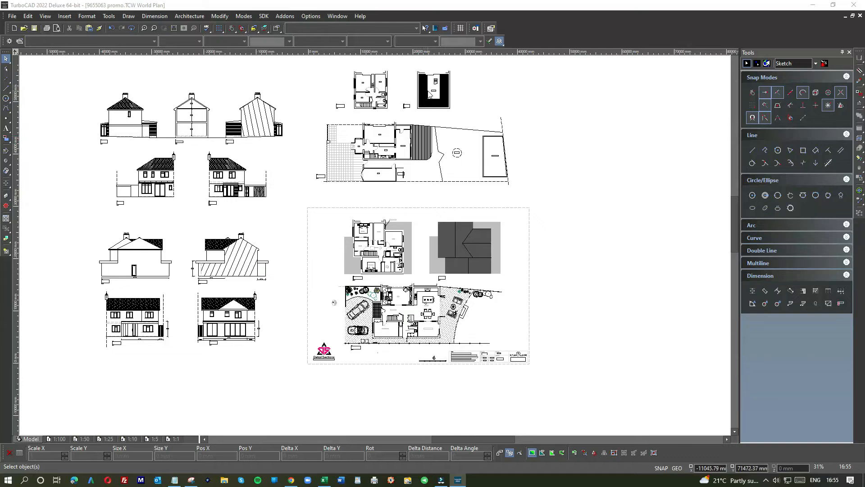
pyautogui.scroll(6, 432, 87)
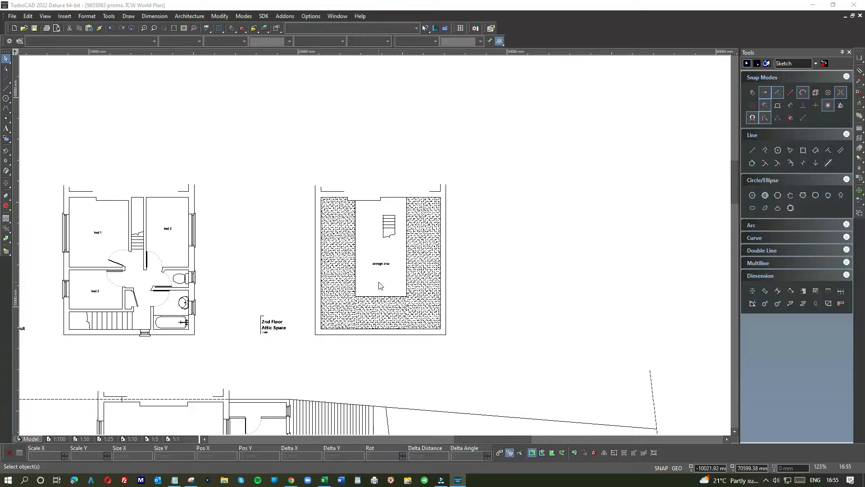
pyautogui.scroll(-3, 379, 254)
pyautogui.scroll(-3, 376, 247)
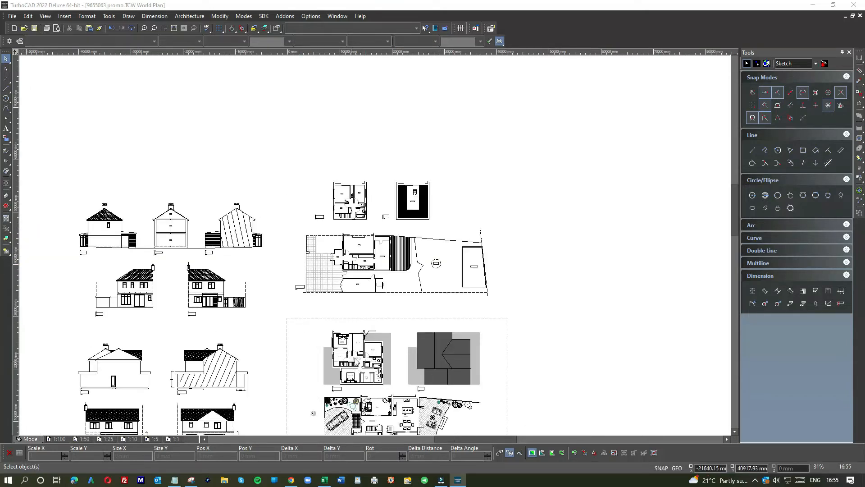
# Step: Examine the existing ground floor layout and the landing and surrounding bedrooms on the proposed first floor layout
pyautogui.scroll(6, 368, 270)
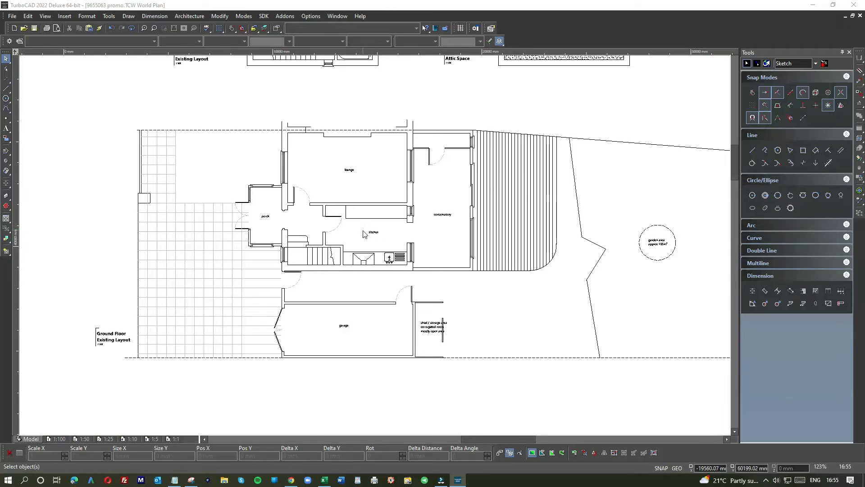
pyautogui.scroll(-5, 374, 249)
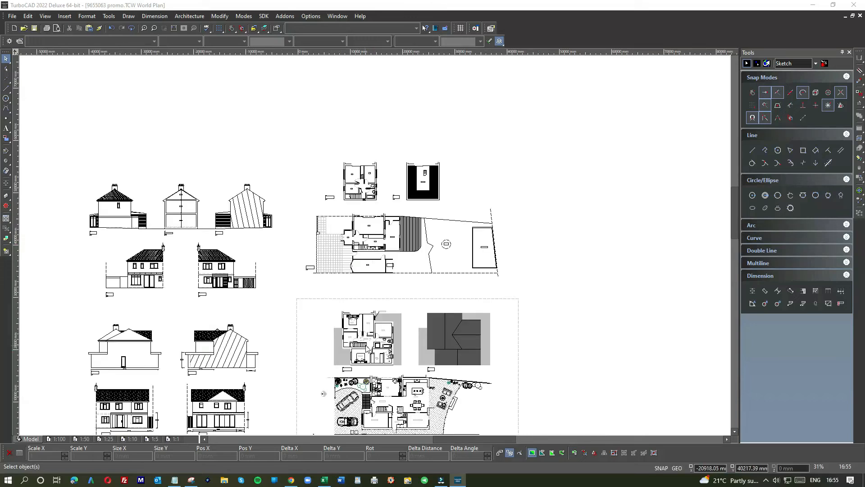
pyautogui.scroll(5, 366, 348)
pyautogui.scroll(3, 386, 227)
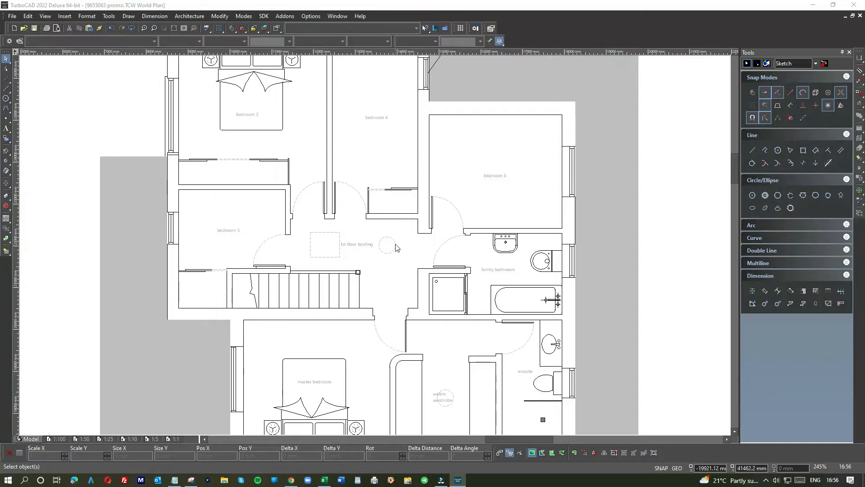
pyautogui.scroll(-2, 396, 245)
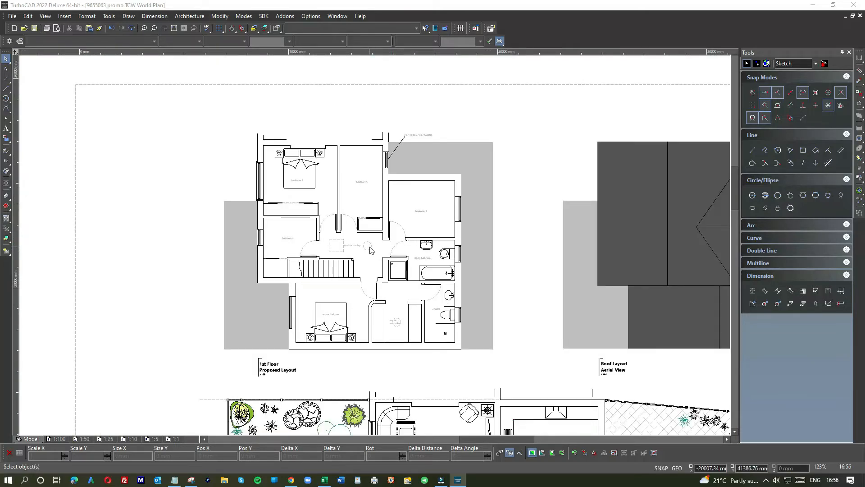
# Step: Examine the aerial view of the proposed roof layout beside the proposed first floor plan
pyautogui.scroll(-2, 371, 250)
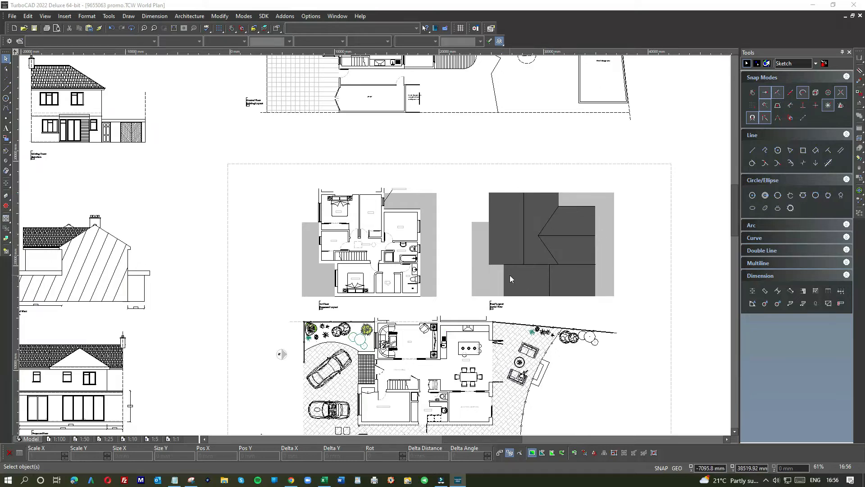
pyautogui.scroll(-3, 552, 275)
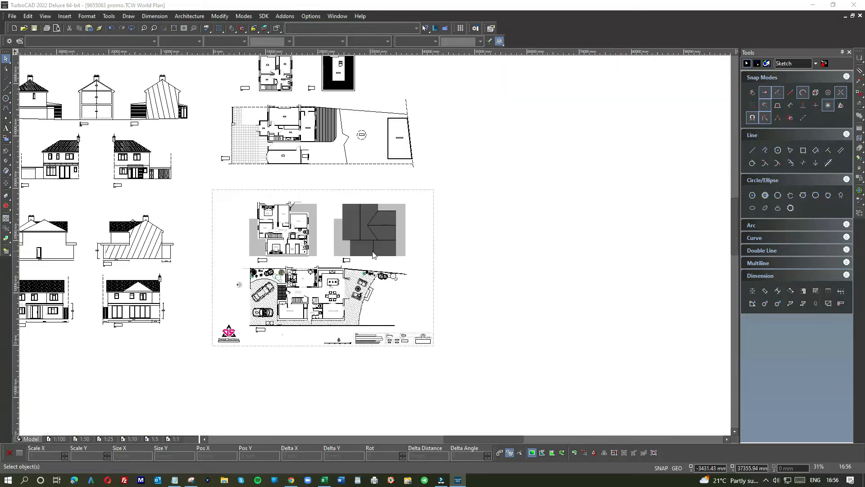
pyautogui.scroll(3, 375, 253)
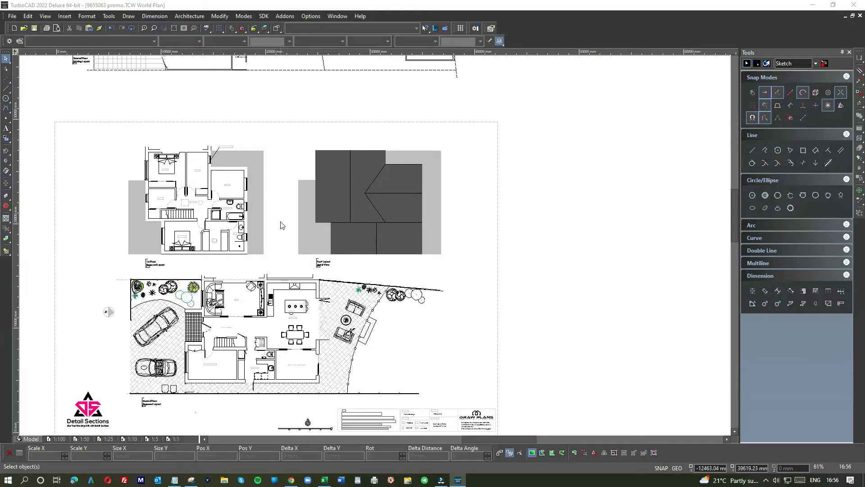
pyautogui.scroll(-2, 282, 225)
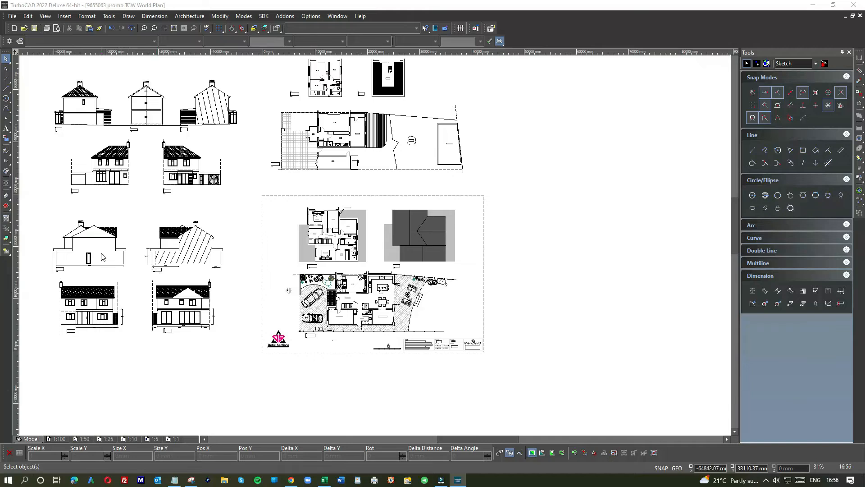
# Step: Examine the existing front and rear elevations and compare them with the proposed elevations below
pyautogui.scroll(4, 176, 186)
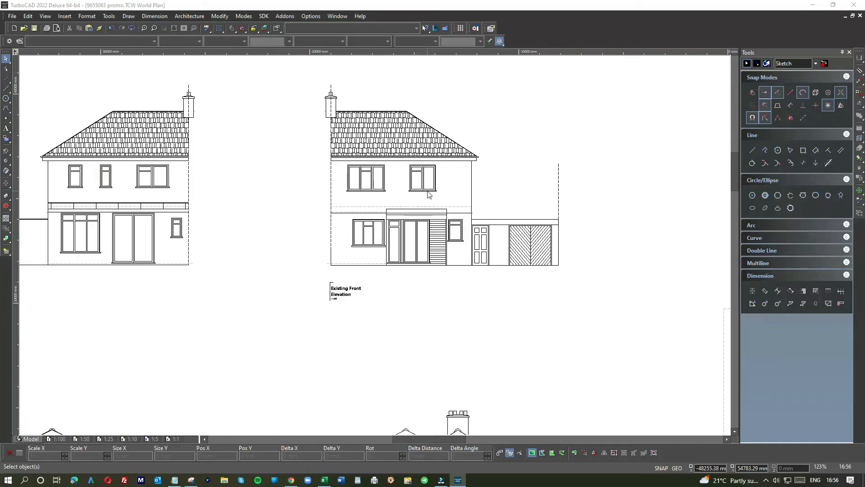
pyautogui.scroll(-2, 428, 194)
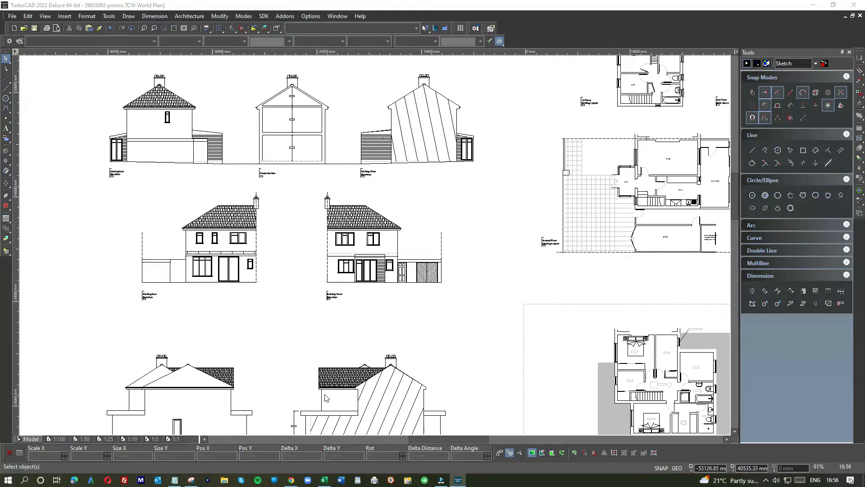
pyautogui.scroll(-1, 324, 394)
pyautogui.scroll(1, 301, 254)
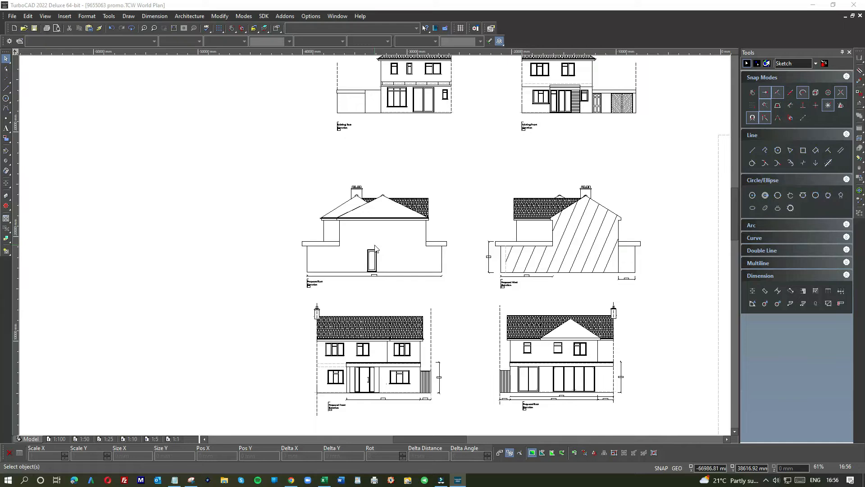
# Step: Examine the proposed east elevation, including its gabled roof, side door and overall length dimension
pyautogui.scroll(2, 356, 251)
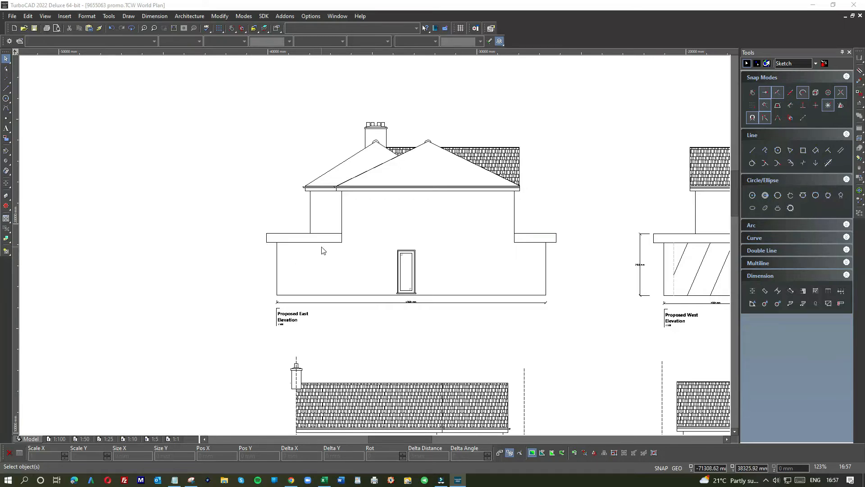
pyautogui.scroll(-3, 322, 251)
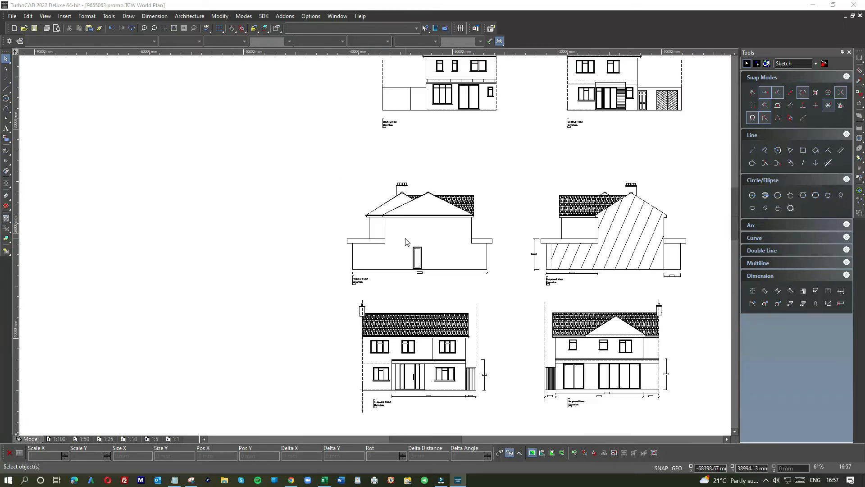
pyautogui.scroll(6, 374, 246)
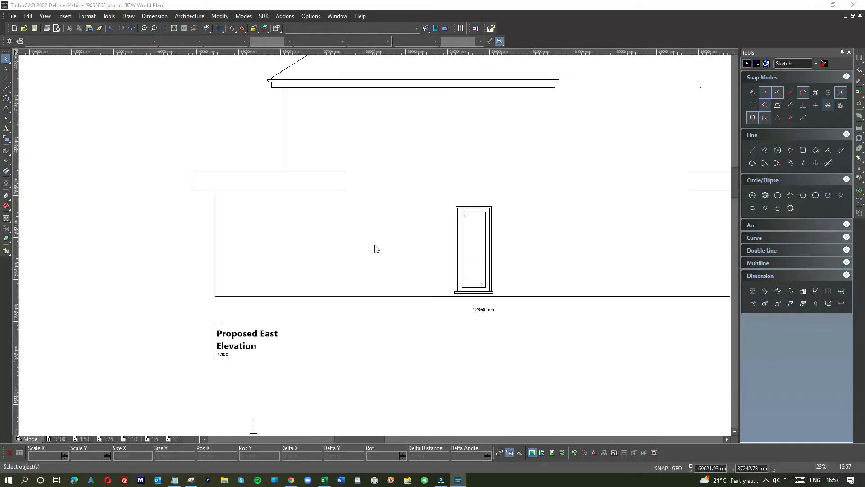
pyautogui.scroll(-3, 377, 249)
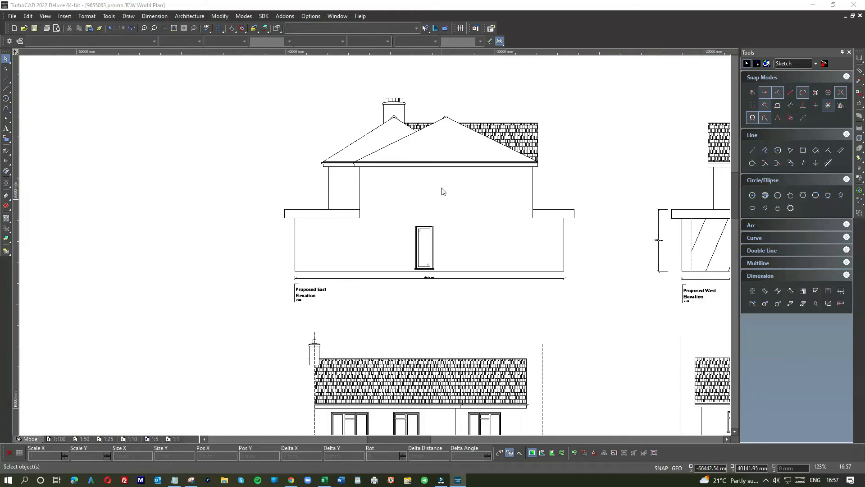
pyautogui.scroll(3, 425, 258)
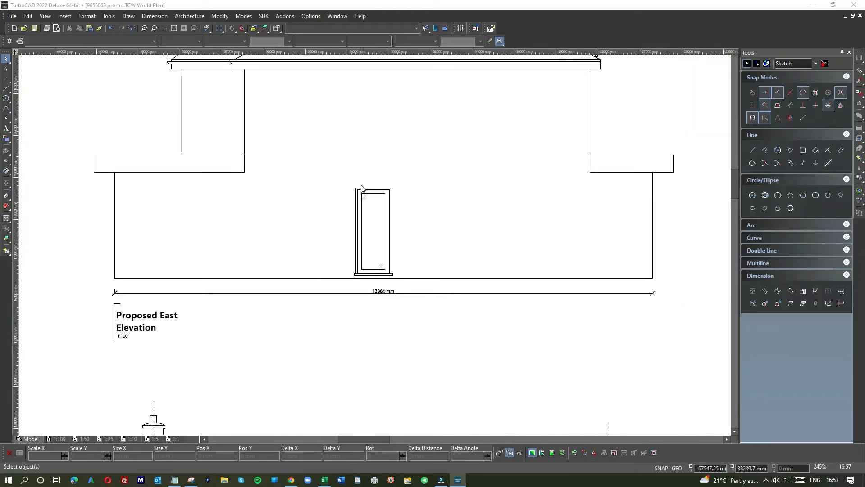
pyautogui.scroll(-3, 368, 205)
pyautogui.scroll(-3, 379, 236)
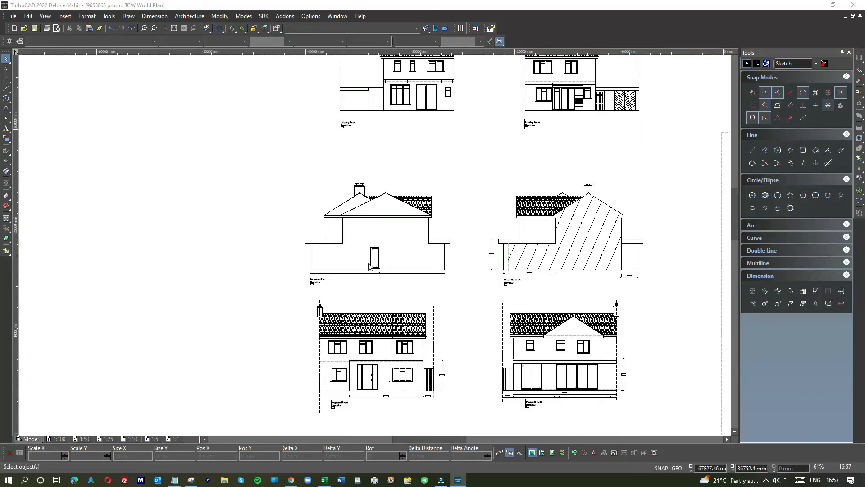
pyautogui.scroll(8, 376, 282)
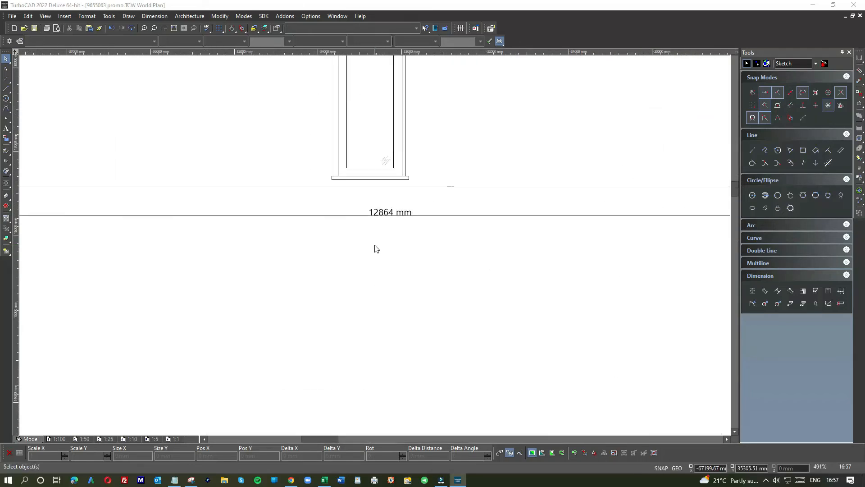
pyautogui.scroll(-5, 377, 249)
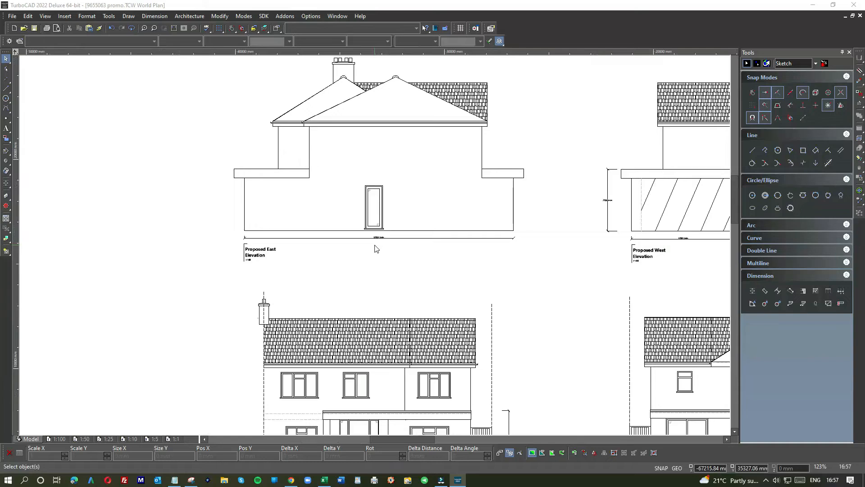
pyautogui.scroll(-3, 375, 232)
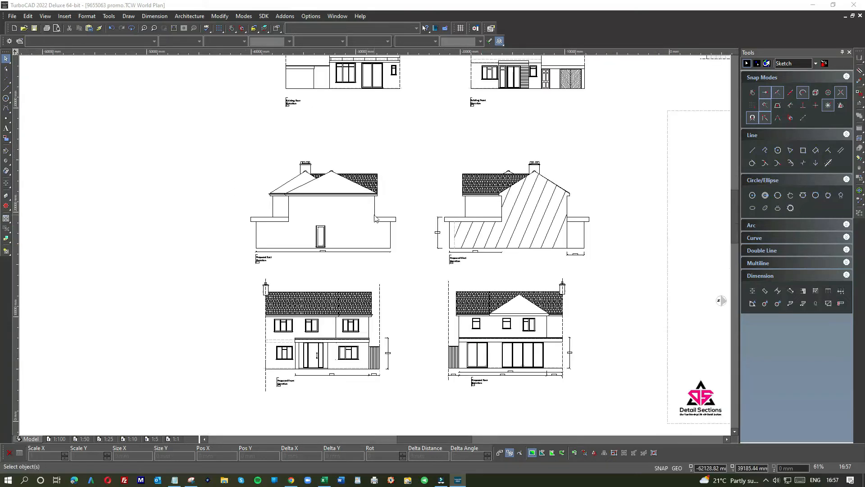
# Step: Examine where the single-storey flat roof projection meets the two-storey wall on the proposed east elevation
pyautogui.scroll(4, 376, 238)
pyautogui.scroll(-1, 372, 241)
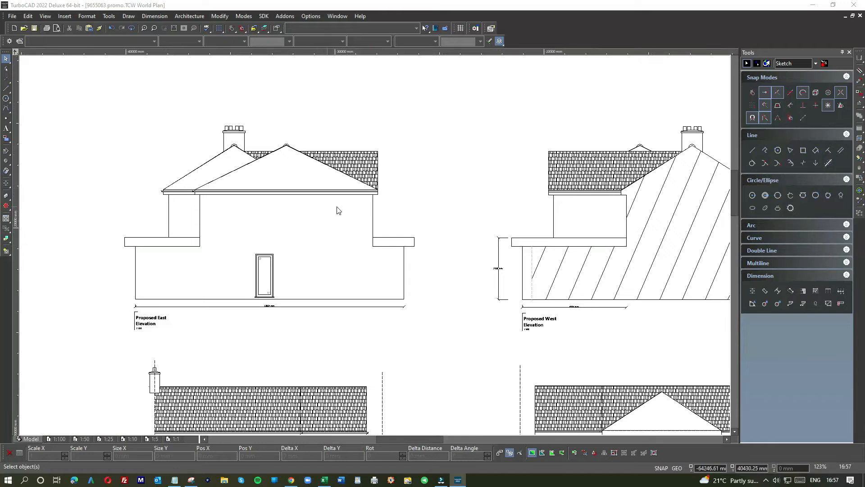
pyautogui.scroll(2, 376, 248)
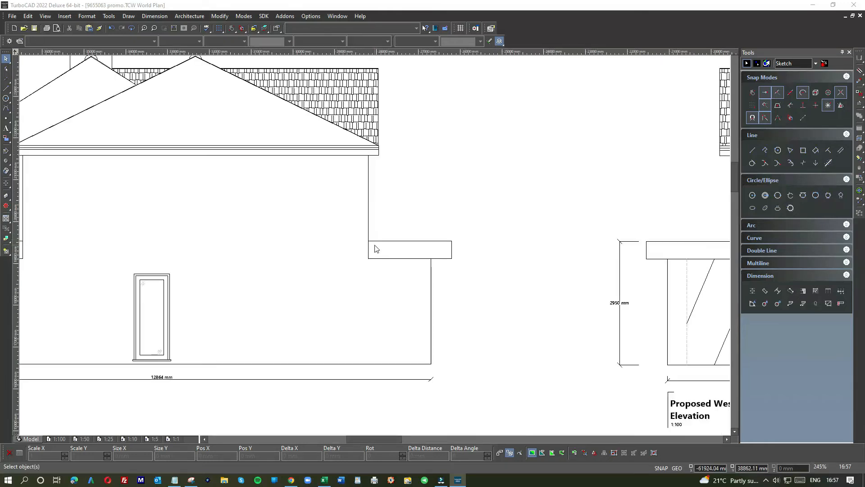
pyautogui.scroll(-4, 376, 248)
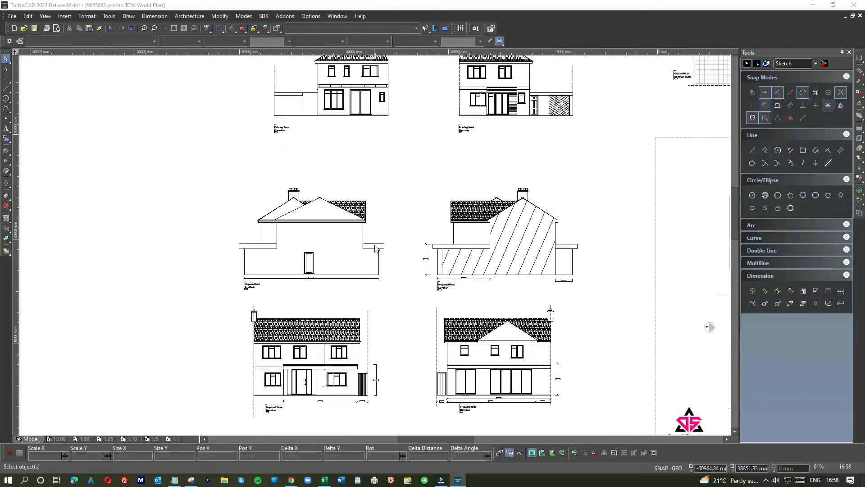
pyautogui.scroll(-2, 369, 255)
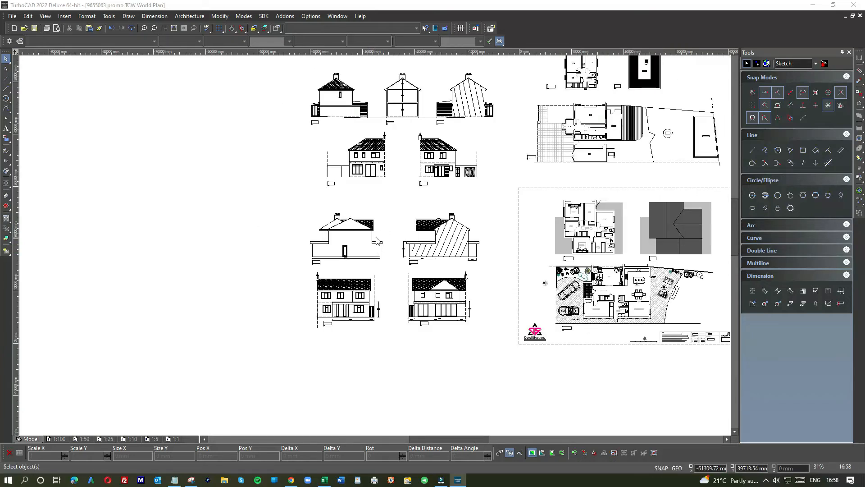
# Step: Examine the proposed west elevation with its hatched wall and the single-storey projections on both sides
pyautogui.scroll(4, 424, 261)
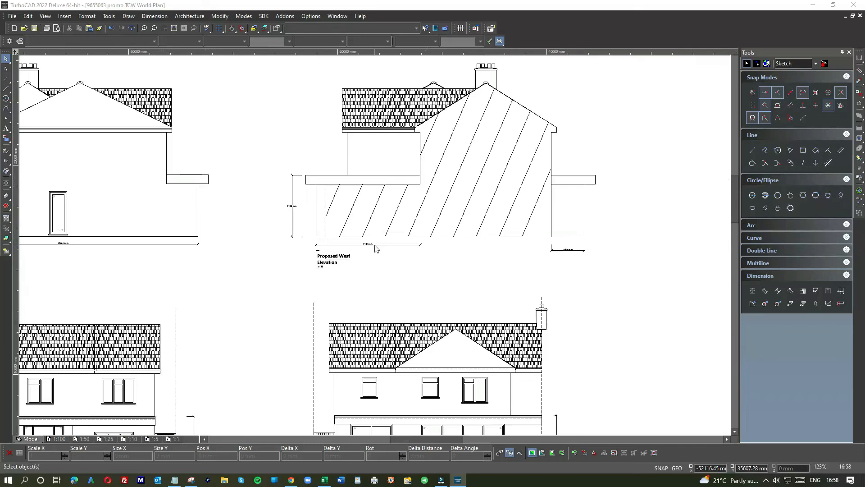
pyautogui.scroll(-2, 406, 219)
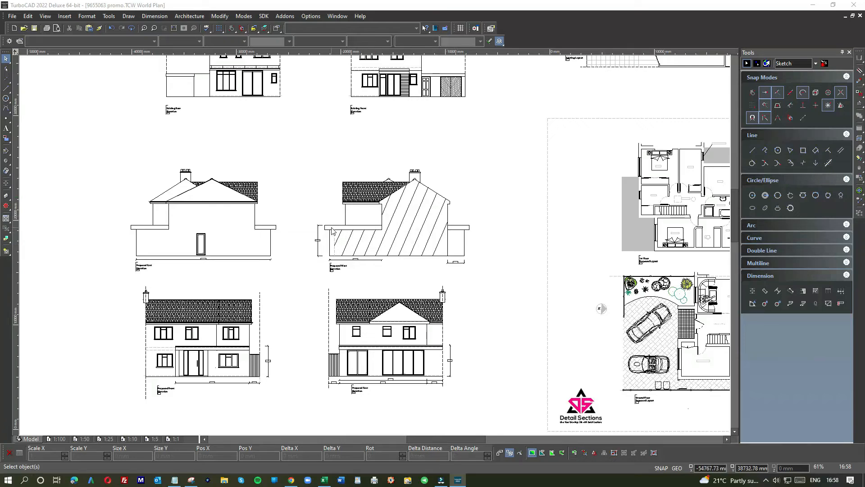
pyautogui.scroll(-3, 353, 256)
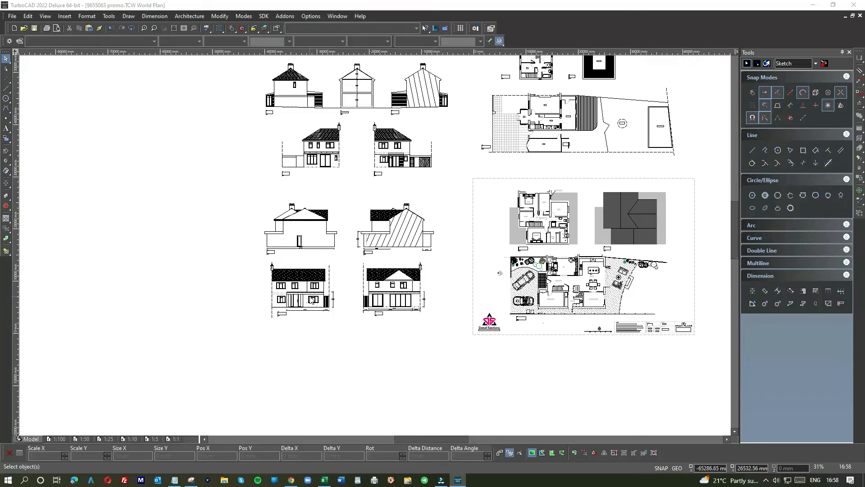
# Step: Examine the proposed front elevation, including its windows, glazed entrance door, flat roof band, side gate and dimensions
pyautogui.scroll(5, 311, 299)
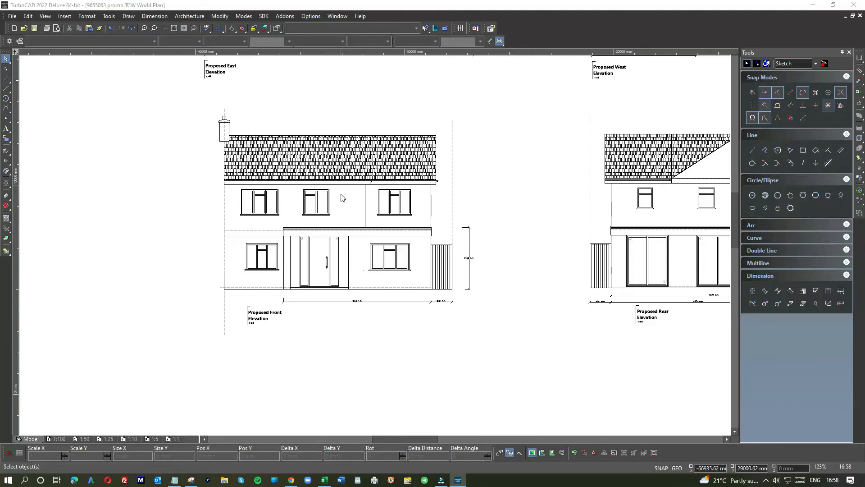
pyautogui.scroll(3, 340, 193)
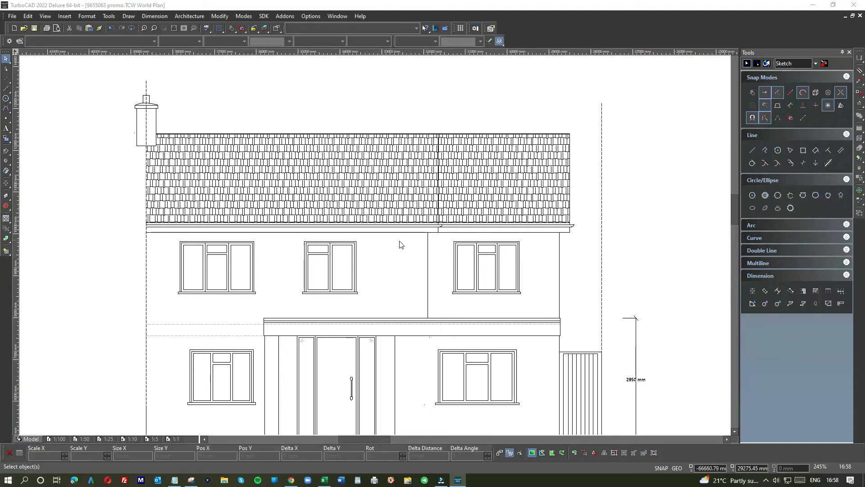
pyautogui.scroll(-3, 391, 291)
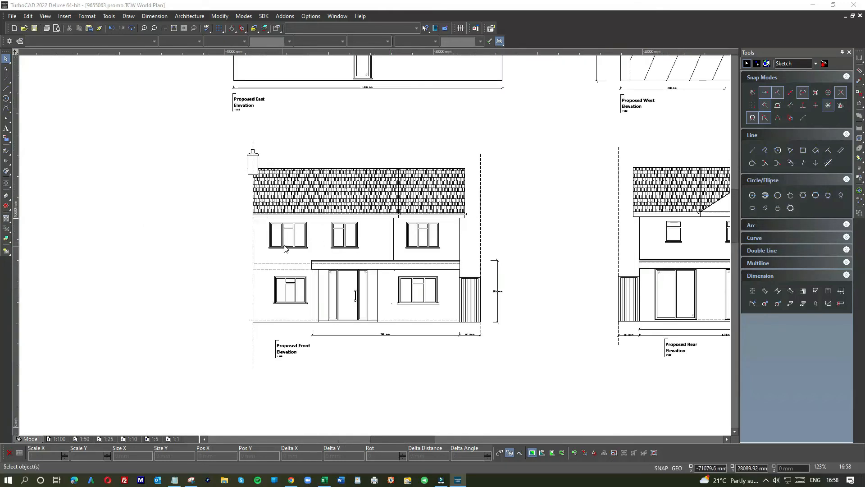
pyautogui.scroll(-3, 435, 268)
pyautogui.scroll(2, 427, 282)
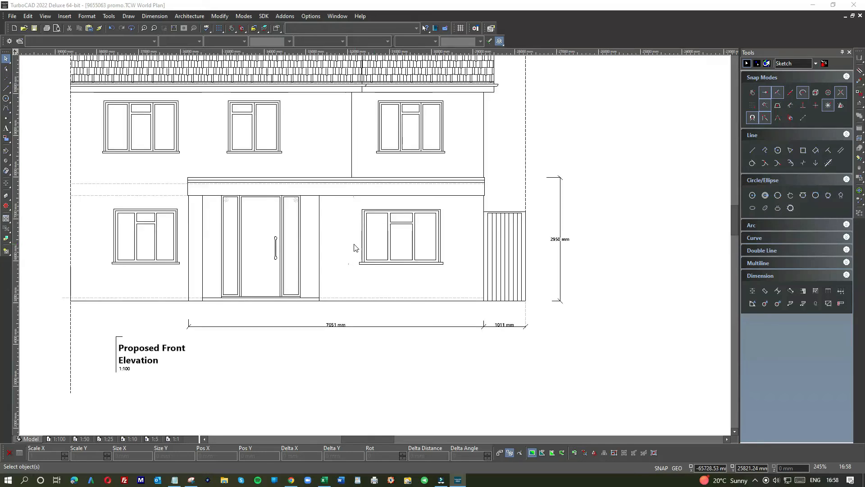
pyautogui.scroll(1, 373, 246)
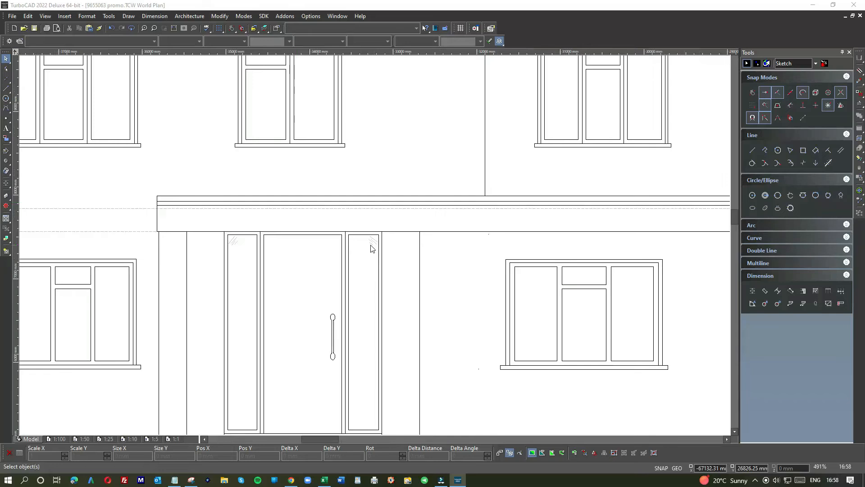
pyautogui.scroll(-1, 451, 260)
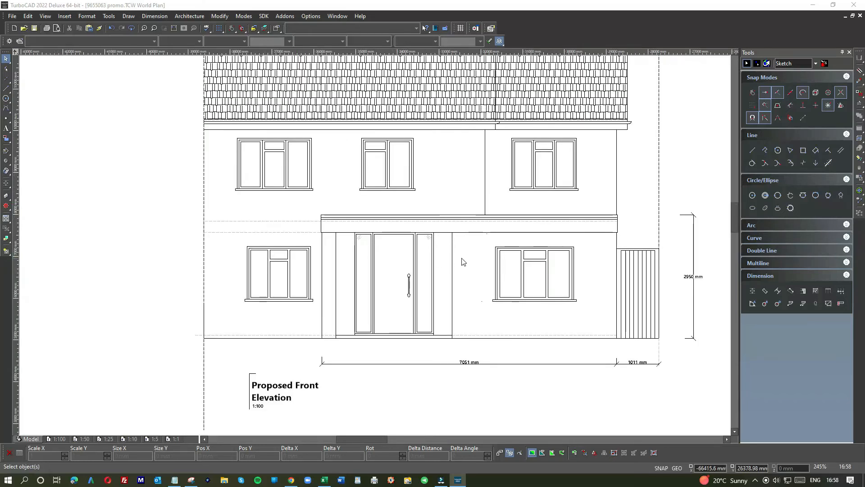
pyautogui.scroll(-1, 467, 256)
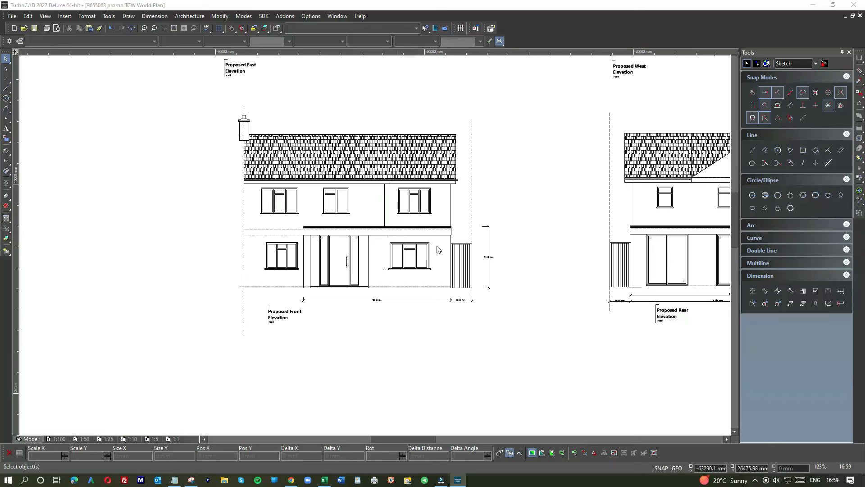
pyautogui.scroll(-1, 438, 250)
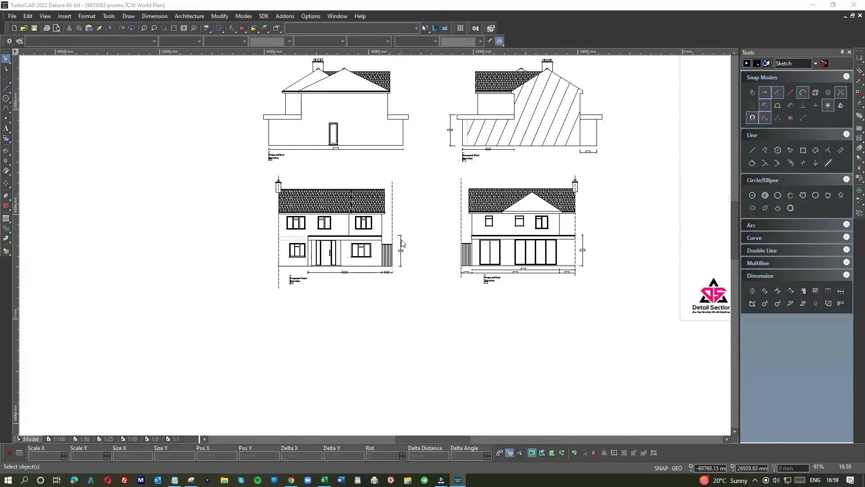
# Step: Examine the overall height dimension of the single-storey projection beside the side gate on the proposed front elevation
pyautogui.scroll(1, 402, 243)
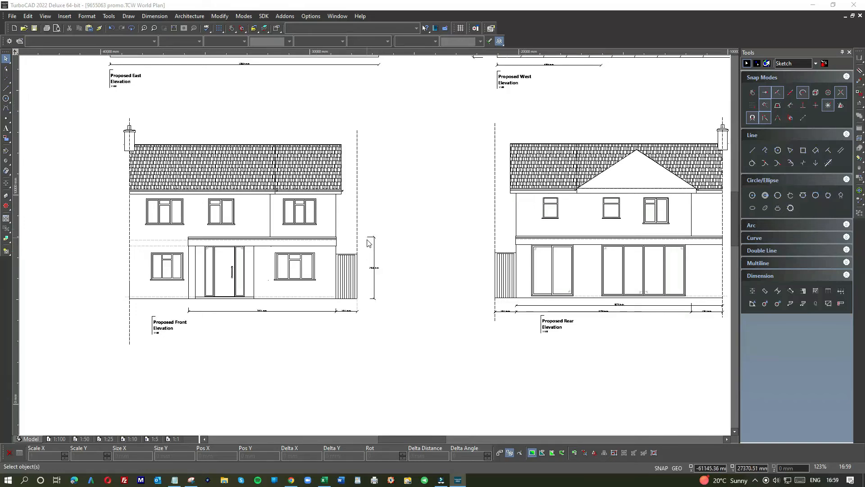
pyautogui.scroll(2, 377, 279)
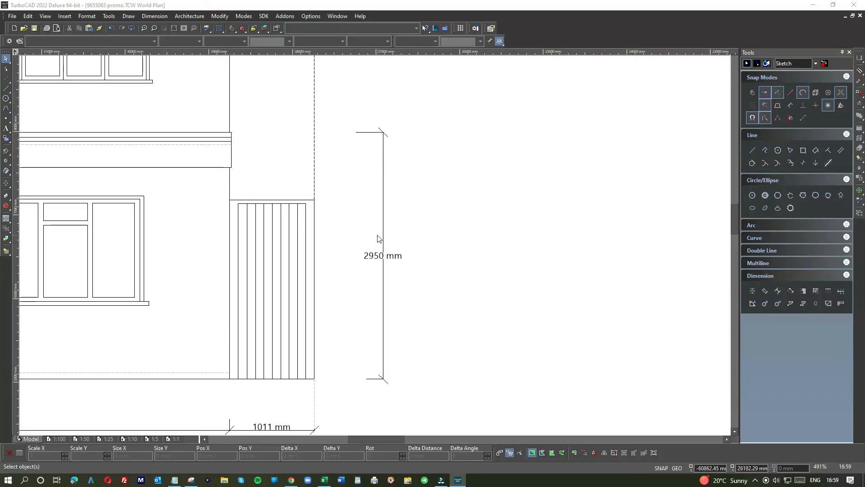
pyautogui.scroll(-1, 378, 241)
pyautogui.scroll(-1, 373, 279)
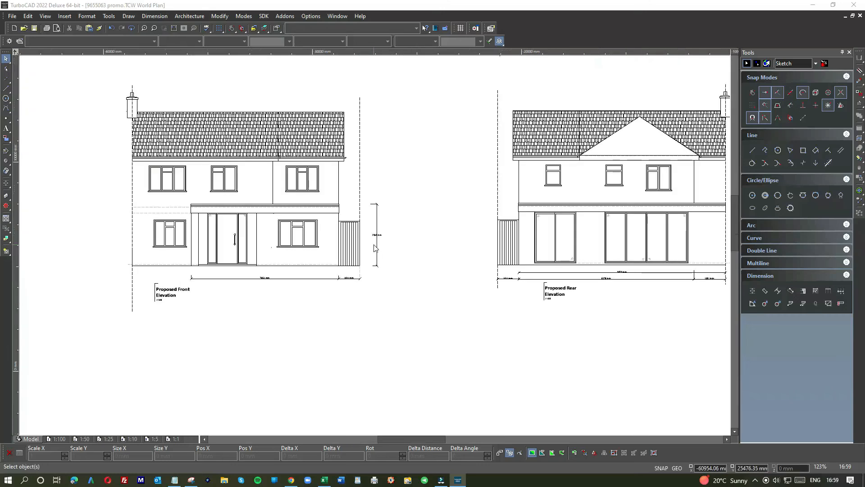
pyautogui.scroll(-1, 563, 251)
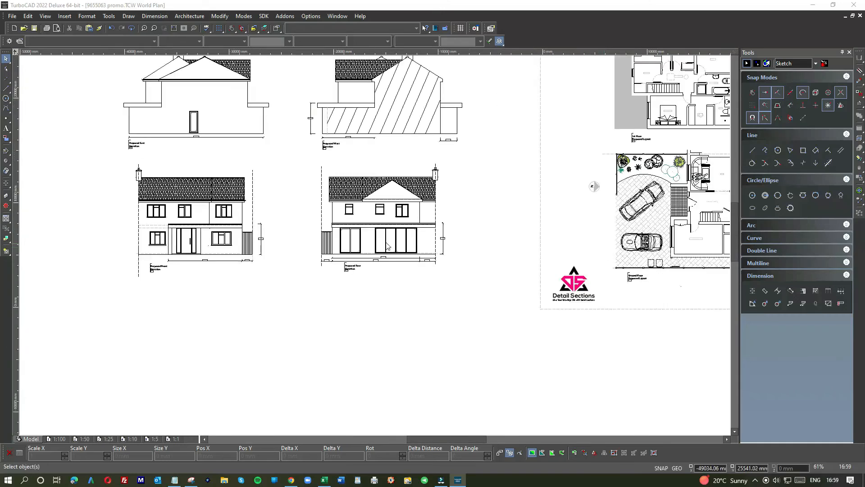
# Step: Examine the proposed rear elevation, including its gable, upper windows, wide glazed doors, flat roof band and dimensions
pyautogui.scroll(2, 385, 246)
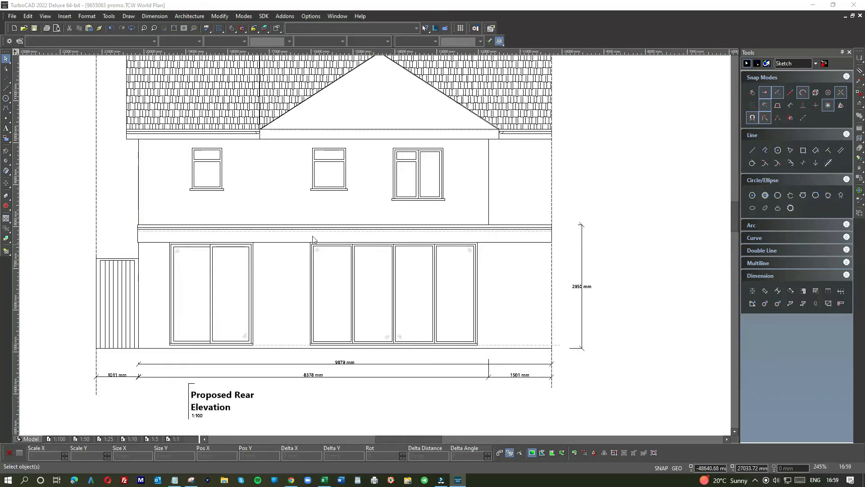
pyautogui.scroll(-1, 376, 248)
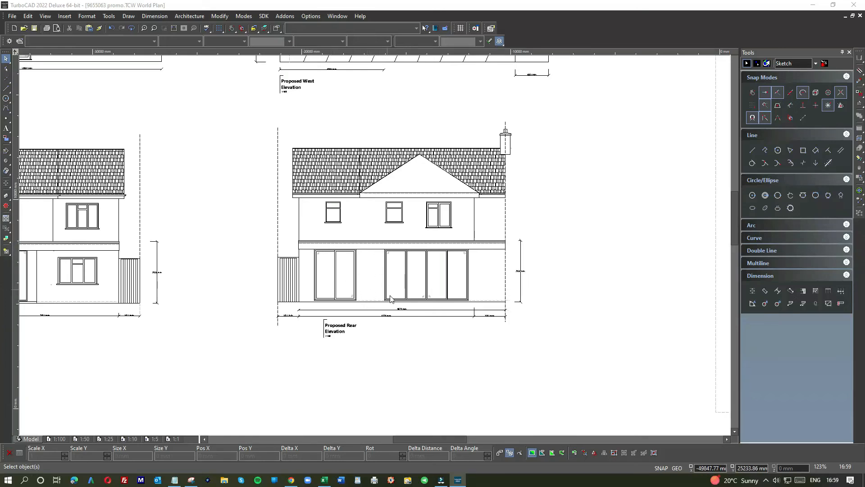
pyautogui.scroll(-2, 487, 246)
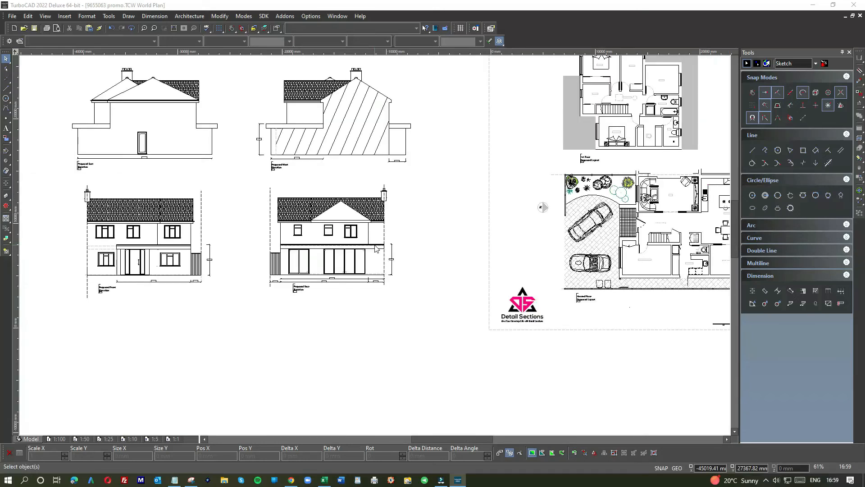
pyautogui.scroll(-1, 608, 259)
# Step: Examine the proposed ground floor layout and patio together with the first floor and roof layouts on the sheet
pyautogui.scroll(2, 457, 231)
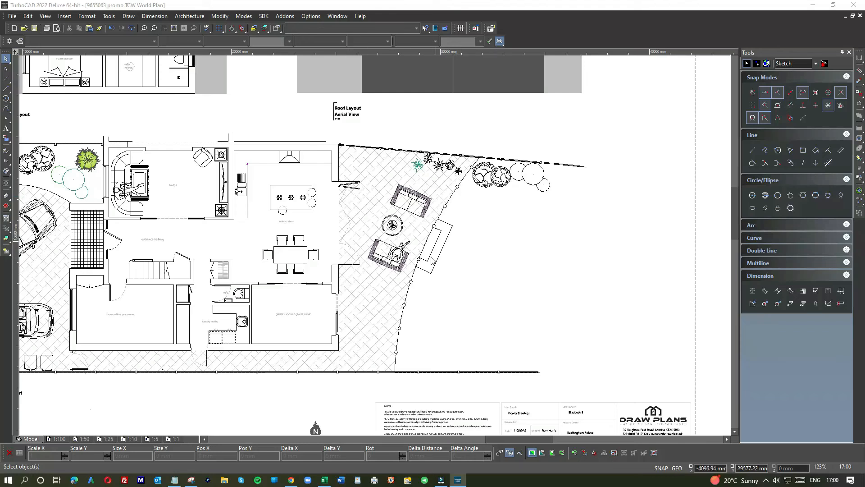
pyautogui.scroll(-1, 391, 346)
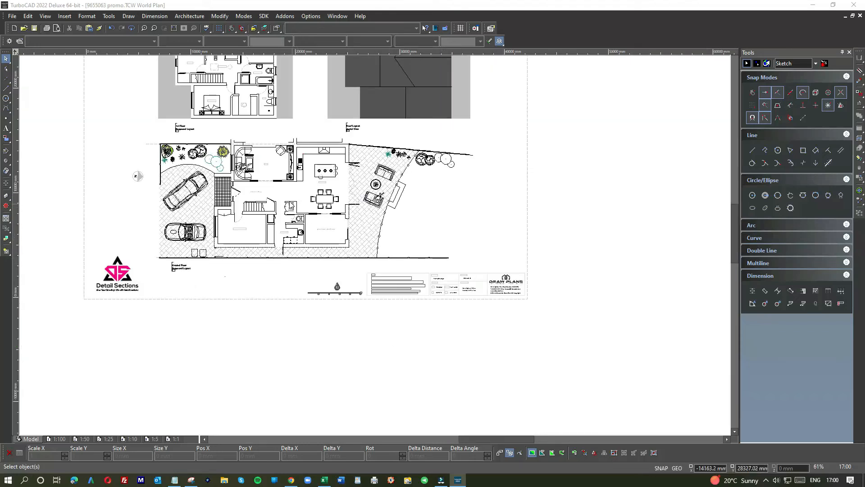
pyautogui.scroll(-1, 281, 196)
pyautogui.scroll(1, 375, 248)
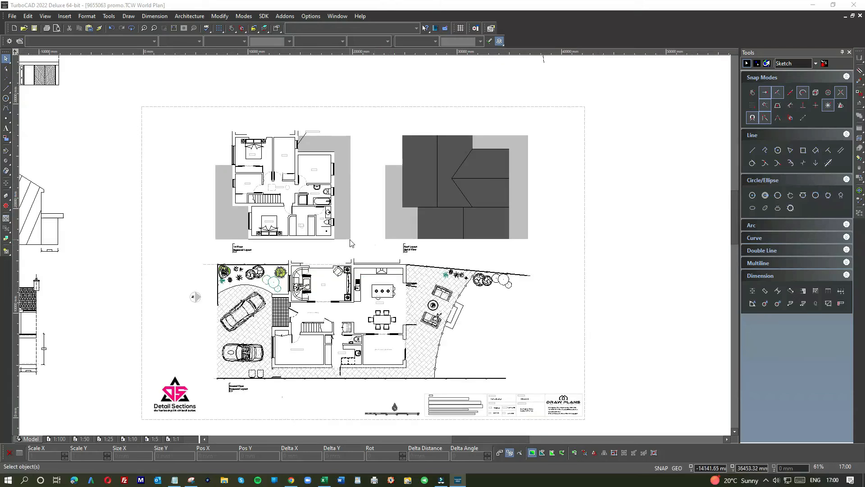
# Step: Save the drawing with all existing and proposed plans and elevations in view
pyautogui.scroll(-1, 351, 243)
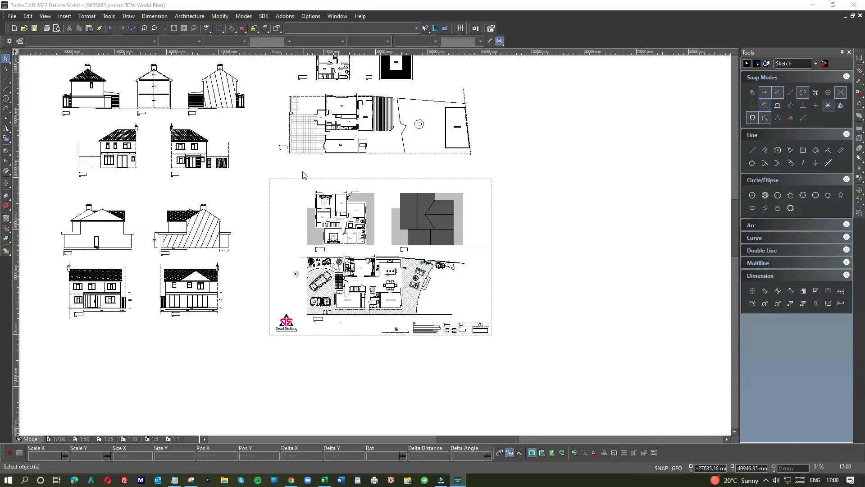
pyautogui.scroll(-1, 303, 174)
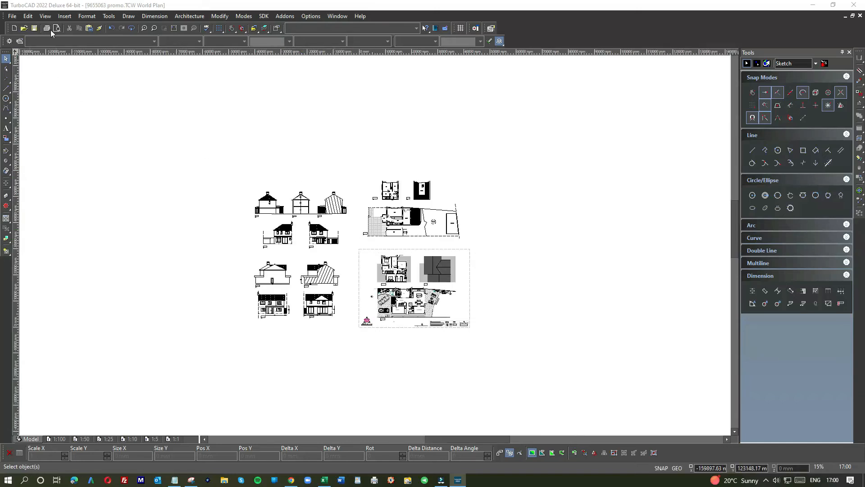
pyautogui.click(35, 28)
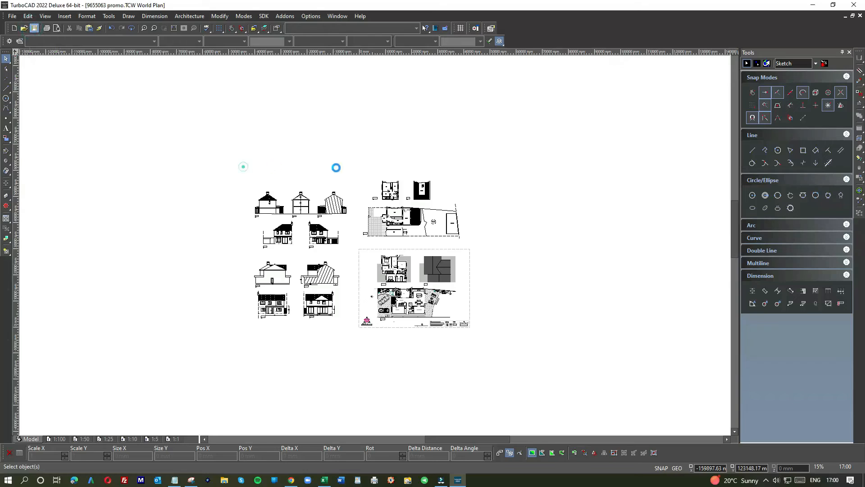
pyautogui.moveTo(243, 167)
pyautogui.mouseDown()
pyautogui.moveTo(493, 329)
pyautogui.moveTo(493, 341)
pyautogui.mouseUp()
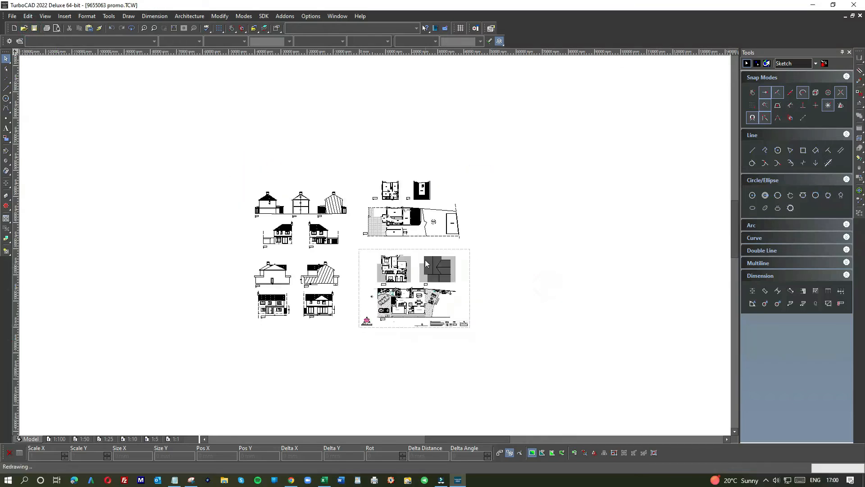
pyautogui.click(223, 166)
pyautogui.click(498, 347)
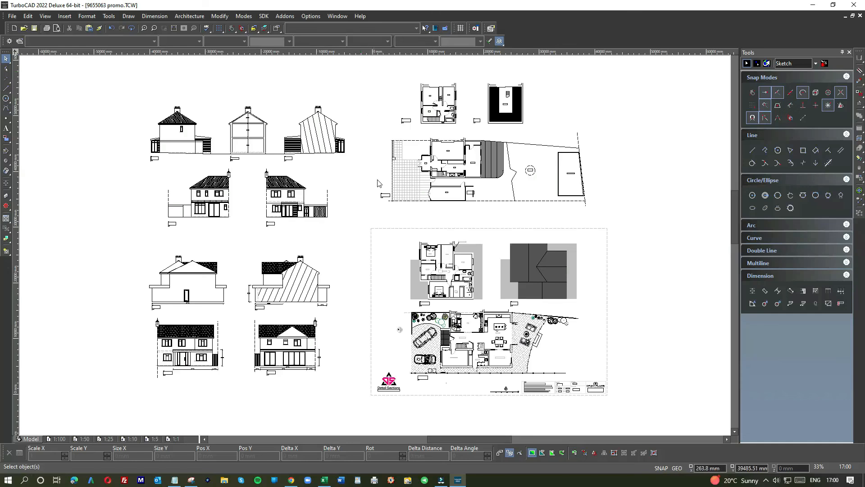
# Step: Examine the proposed layout sheet, focusing on the ground floor's kitchen, dining area, games room and the adjoining patio
pyautogui.scroll(-2, 498, 178)
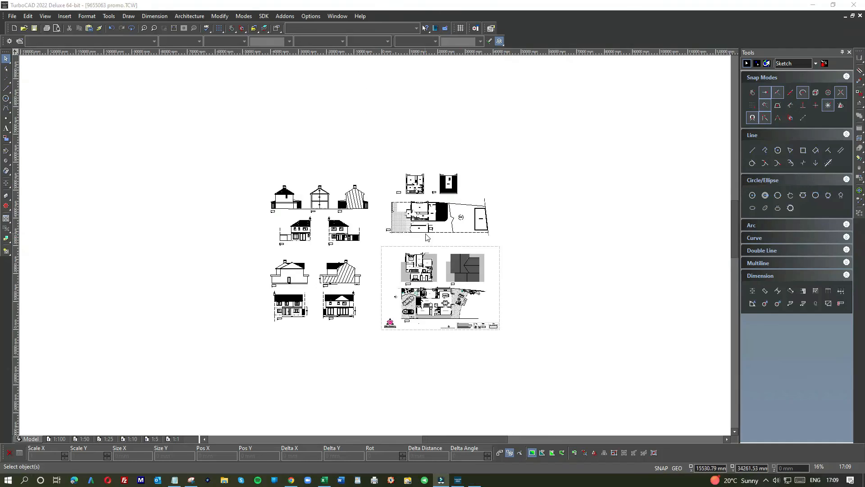
pyautogui.scroll(3, 375, 247)
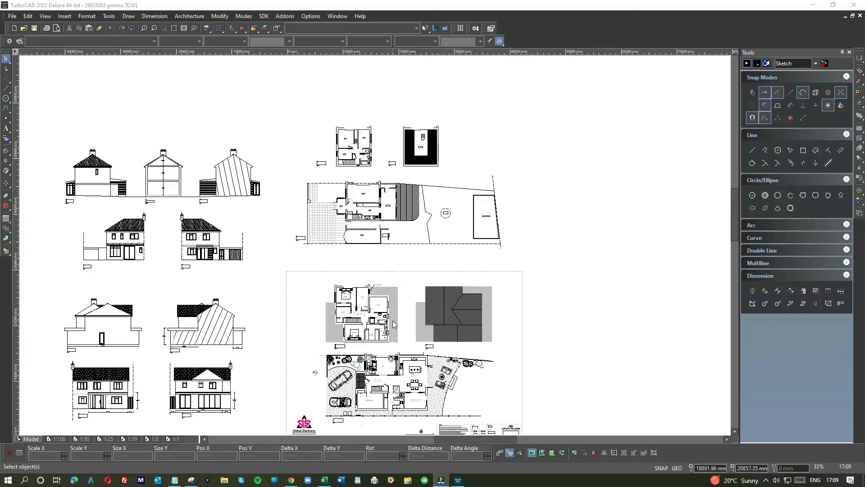
pyautogui.moveTo(734, 197); pyautogui.dragTo(731, 216)
pyautogui.scroll(2, 493, 267)
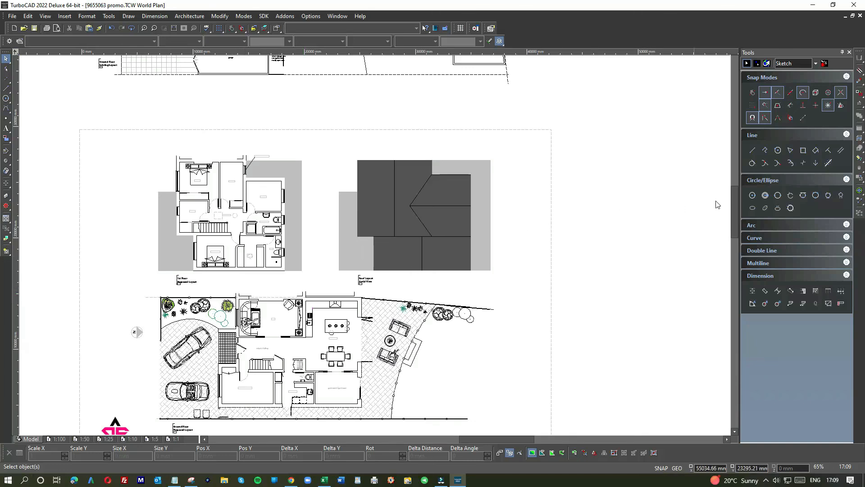
pyautogui.click(735, 198)
pyautogui.moveTo(735, 199); pyautogui.dragTo(733, 207)
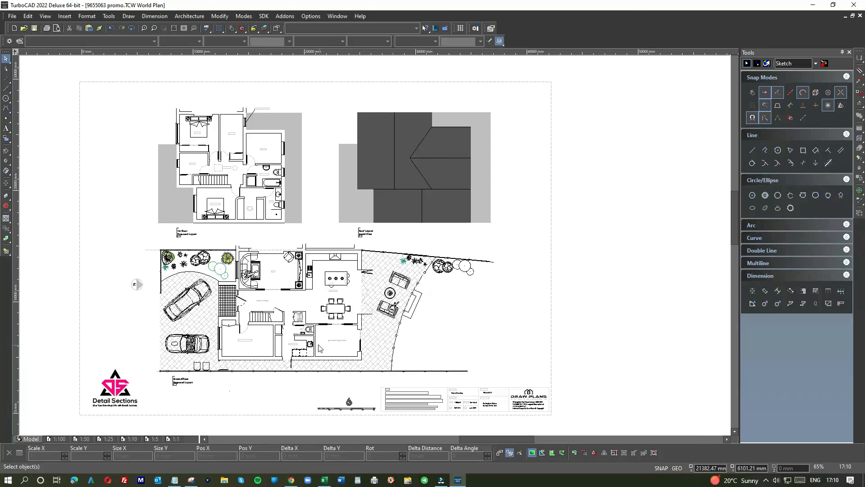
pyautogui.scroll(2, 307, 343)
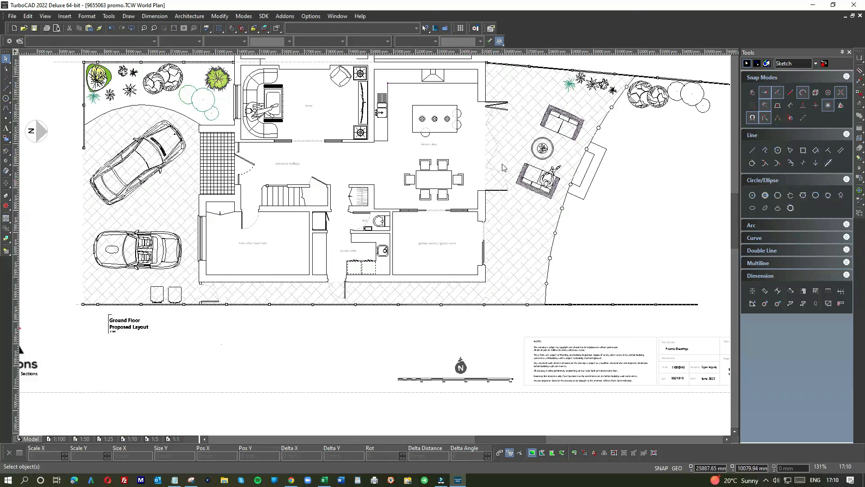
pyautogui.scroll(-3, 503, 168)
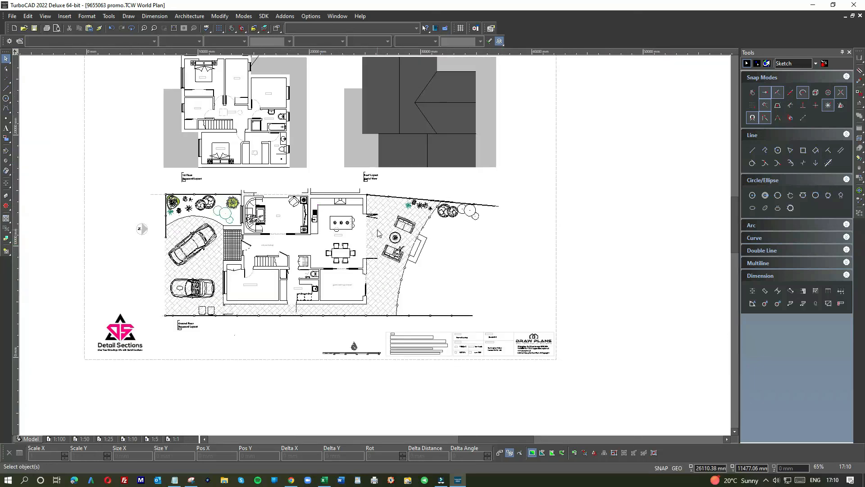